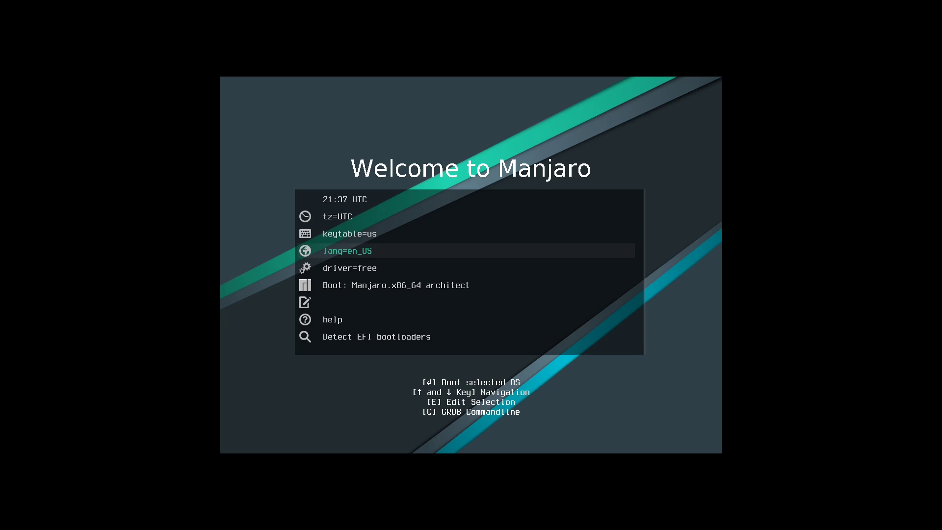
Open the boot menu timezone option and narrow it to Europe, heading for Ljubljana.
key(Up)
key(Up)
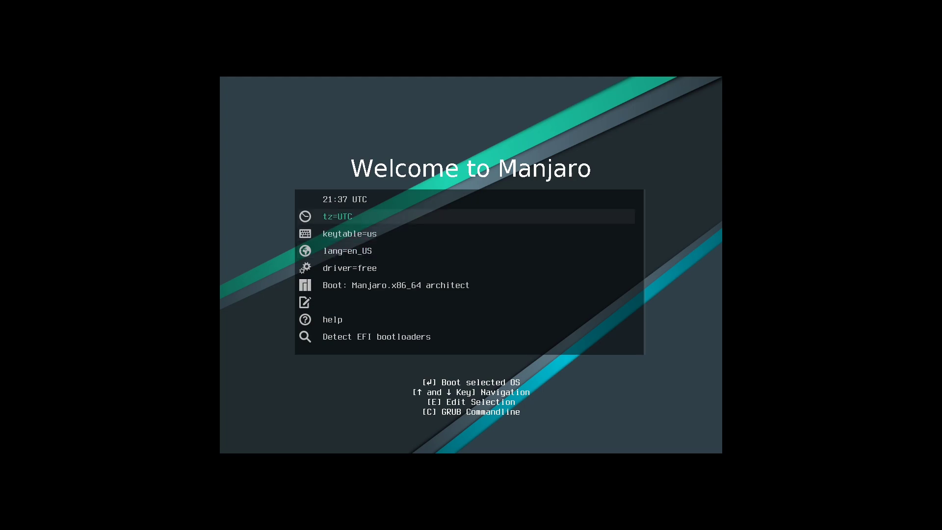
key(Return)
key(Down)
key(Down)
key(Down)
key(Down)
key(Down)
key(Down)
key(Down)
key(Return)
key(Down)
key(Down)
key(Down)
key(Down)
key(Down)
key(Down)
key(Down)
key(Down)
key(Down)
key(Down)
key(Down)
key(Down)
key(Down)
key(Down)
key(Down)
key(Down)
key(Up)
Apply Europe/Ljubljana as the boot timezone.
key(Up)
key(Up)
key(Return)
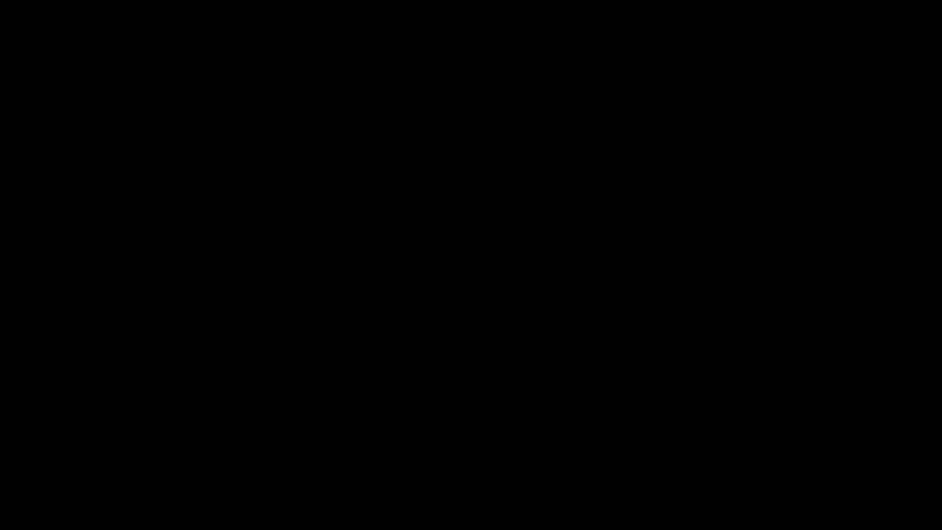
key(Down)
Change the boot keyboard table from us to si.
key(Up)
key(Up)
key(Return)
key(Down)
key(Down)
key(Down)
key(Down)
key(Down)
key(Down)
key(Down)
key(Down)
key(Down)
key(Down)
key(Down)
key(Down)
key(Down)
key(Down)
key(Down)
key(Down)
key(Down)
key(Down)
key(Down)
key(Down)
key(Down)
key(Down)
key(Down)
key(Down)
key(Down)
key(Down)
key(Down)
key(Down)
key(Down)
key(Down)
key(Return)
key(Down)
key(Up)
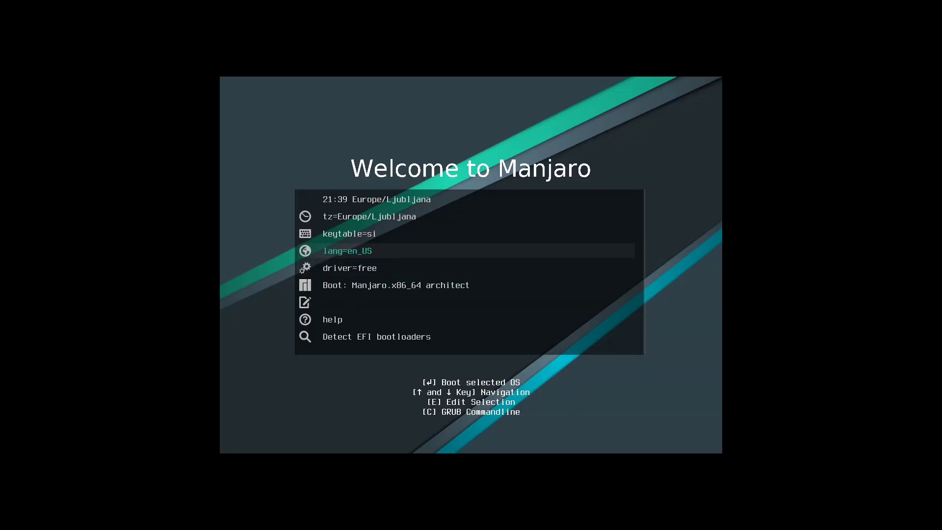
Move the selection down past the driver option to the architect Boot entry.
key(Down)
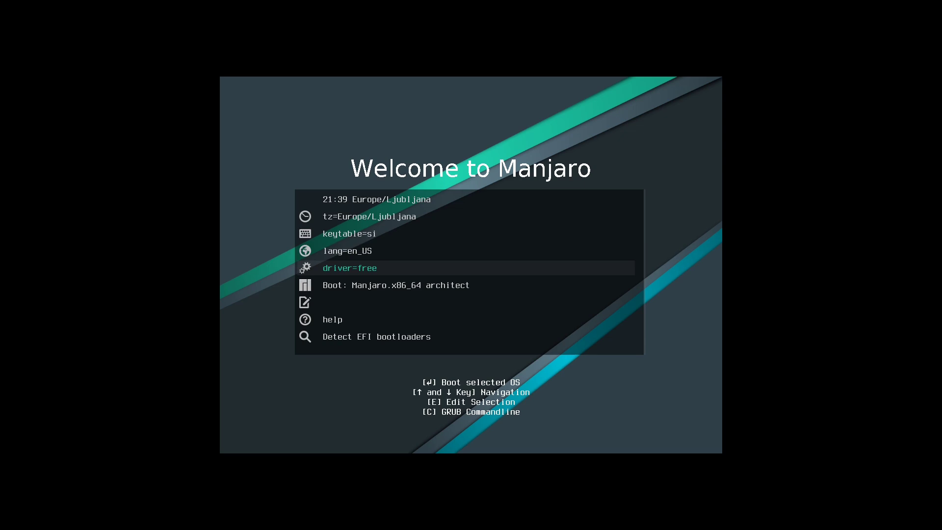
key(Down)
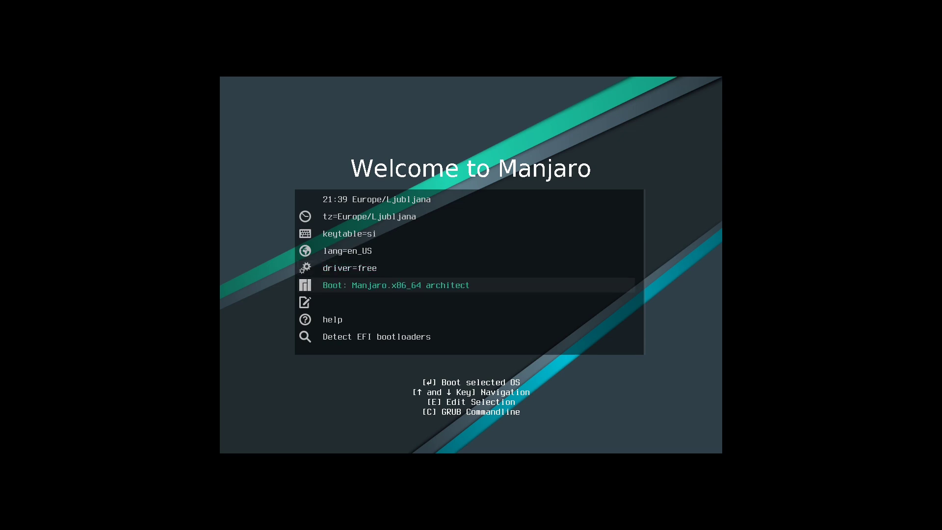
key(Down)
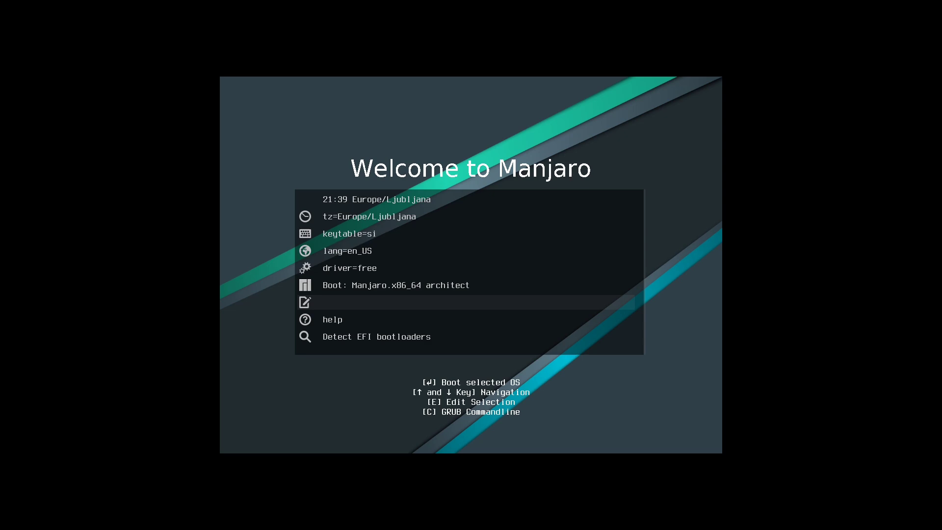
key(Up)
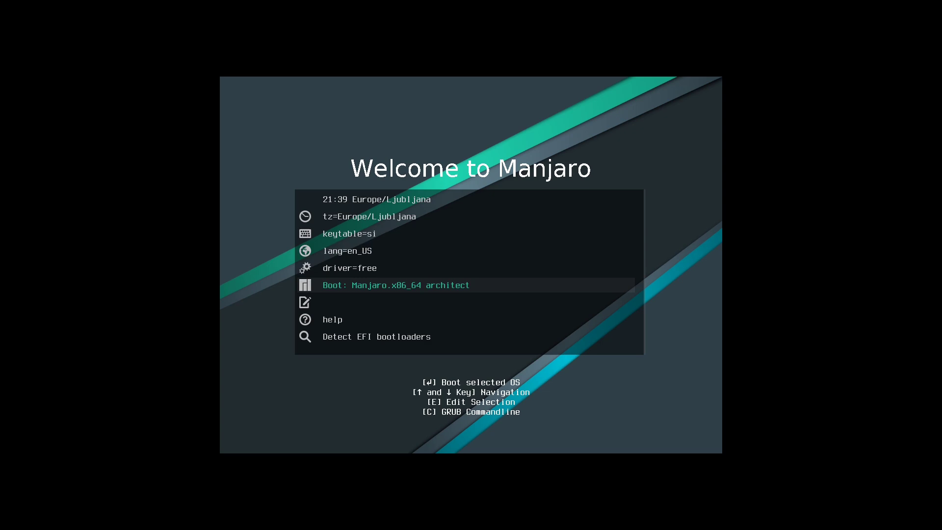
Boot the Manjaro.x86_64 architect entry and enter the manjaro live login name.
key(Return)
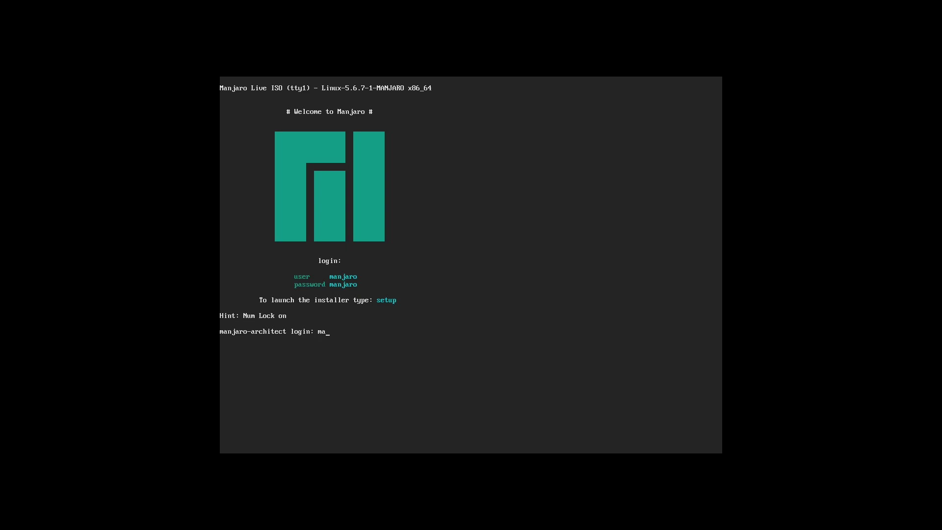
key(BackSpace)
key(BackSpace)
text(njaro)
key(Return)
key(Return)
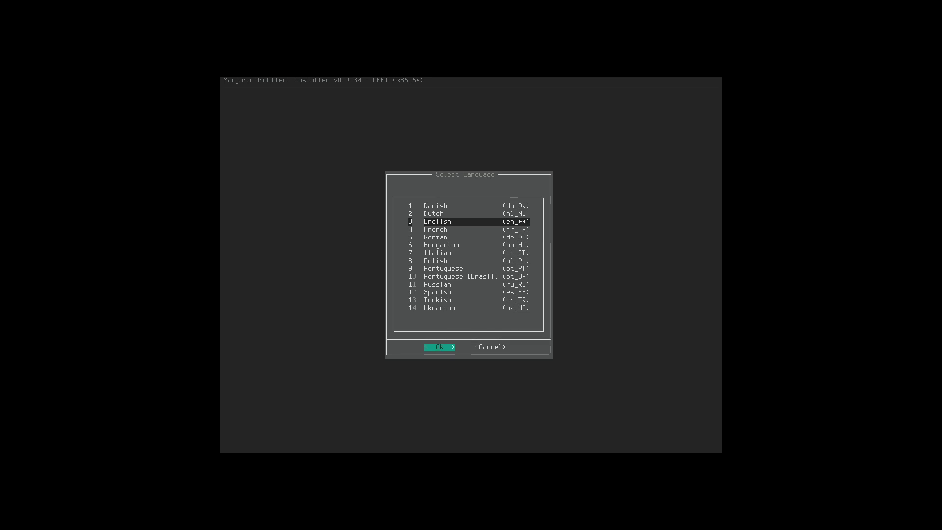
Keep English as the installer language and dismiss the welcome message.
key(Return)
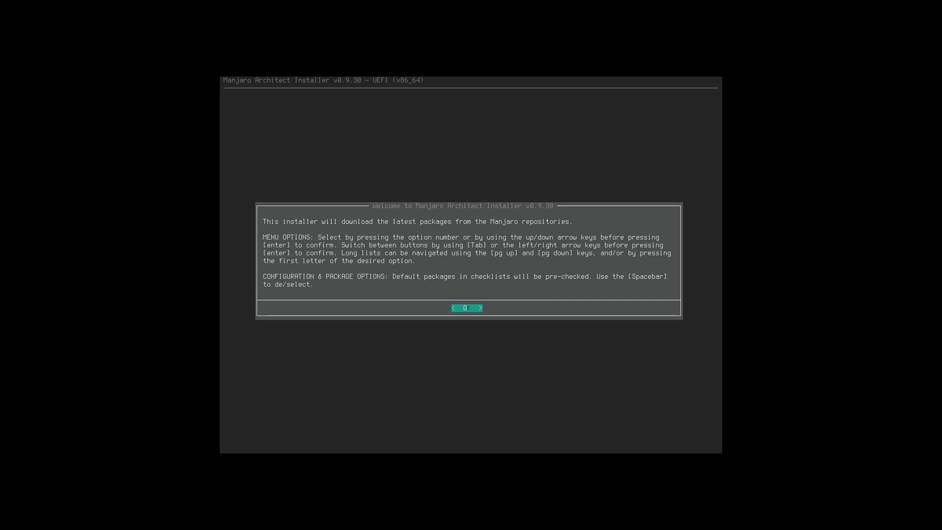
key(Return)
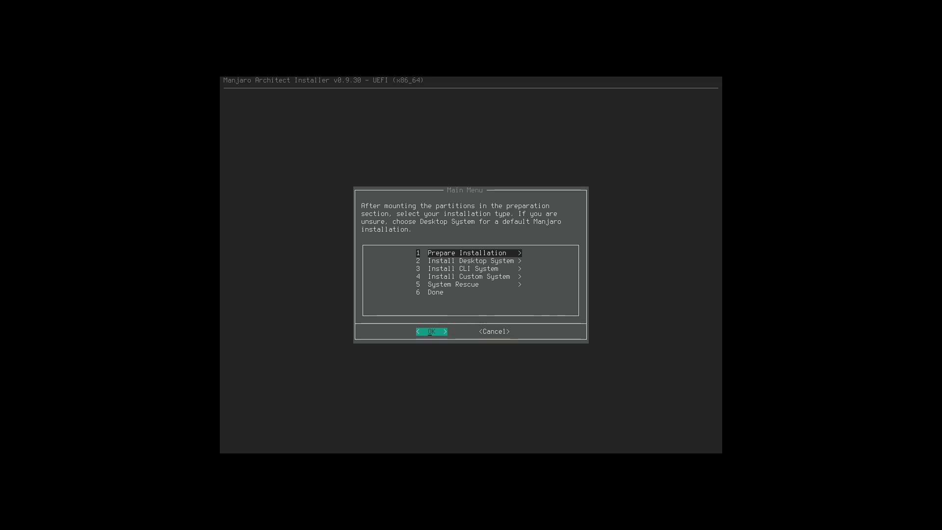
Change the virtual console keymap from us to slovene.
key(Return)
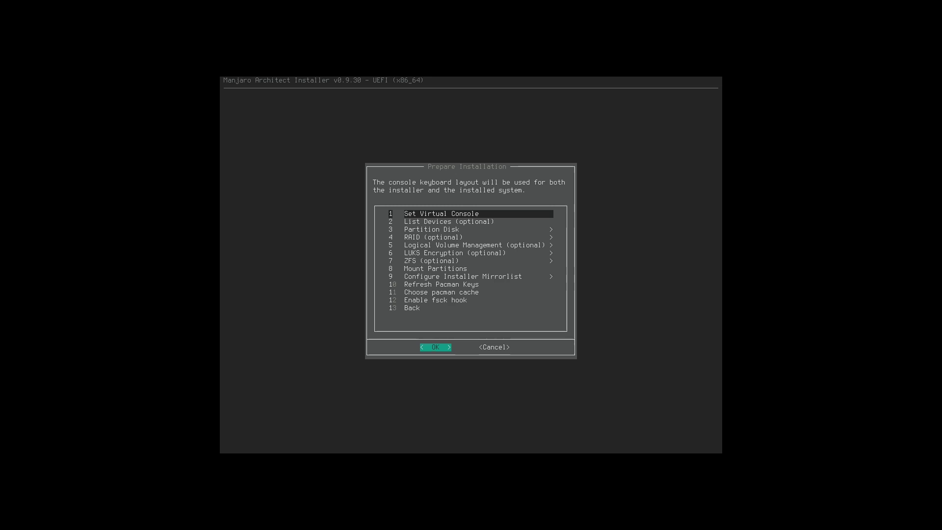
key(Return)
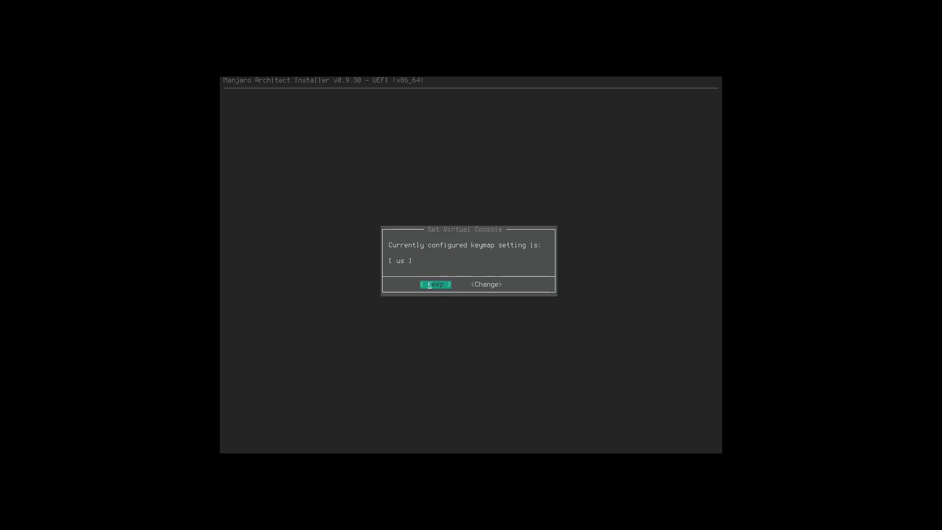
key(Right)
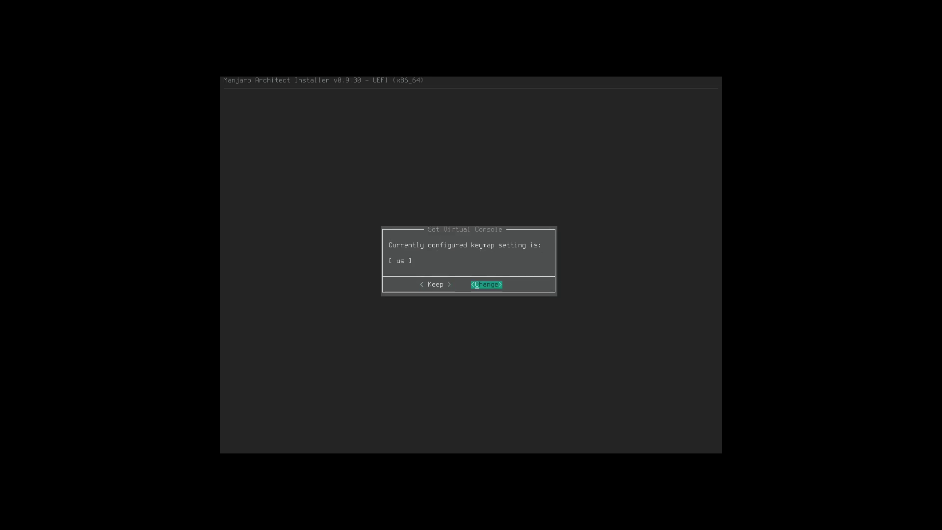
key(Return)
key(l)
key(s)
key(s)
key(s)
key(s)
key(s)
key(s)
key(s)
key(s)
key(s)
key(s)
key(s)
key(s)
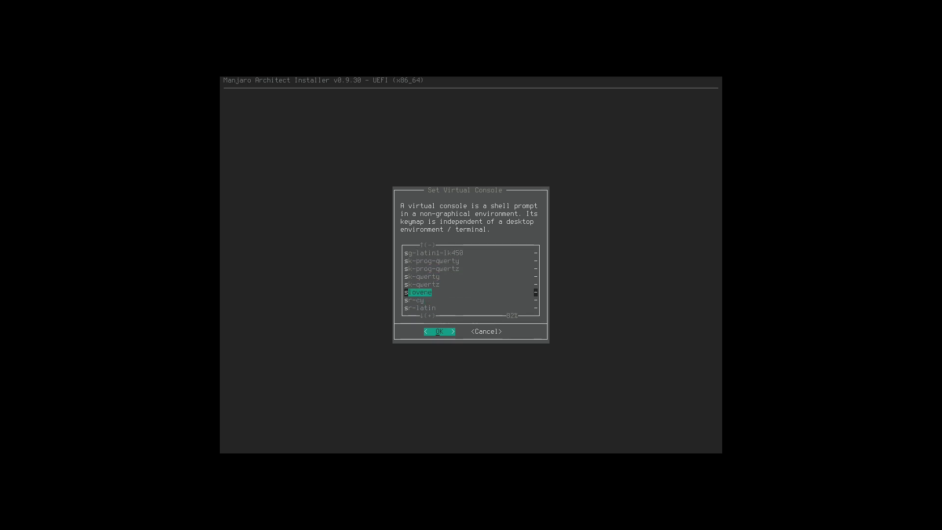
key(Return)
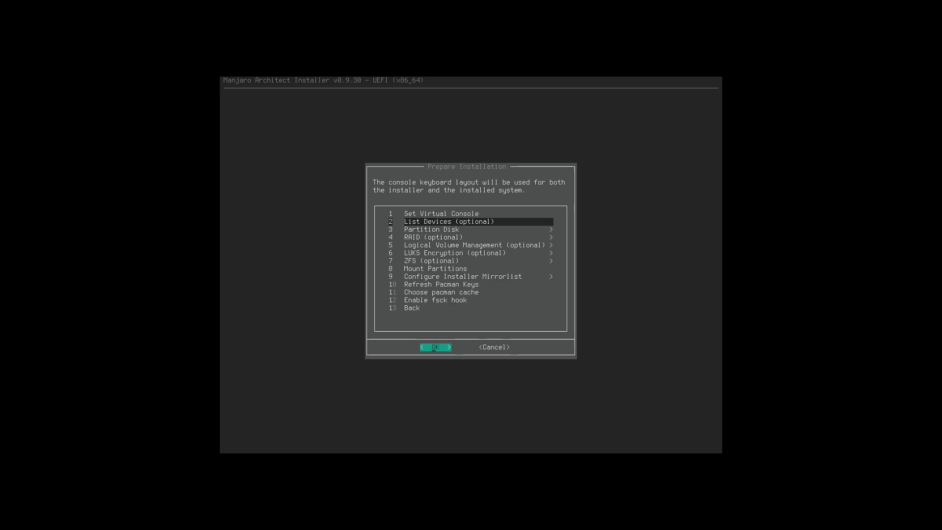
List the storage devices, then start Partition Disk.
key(Return)
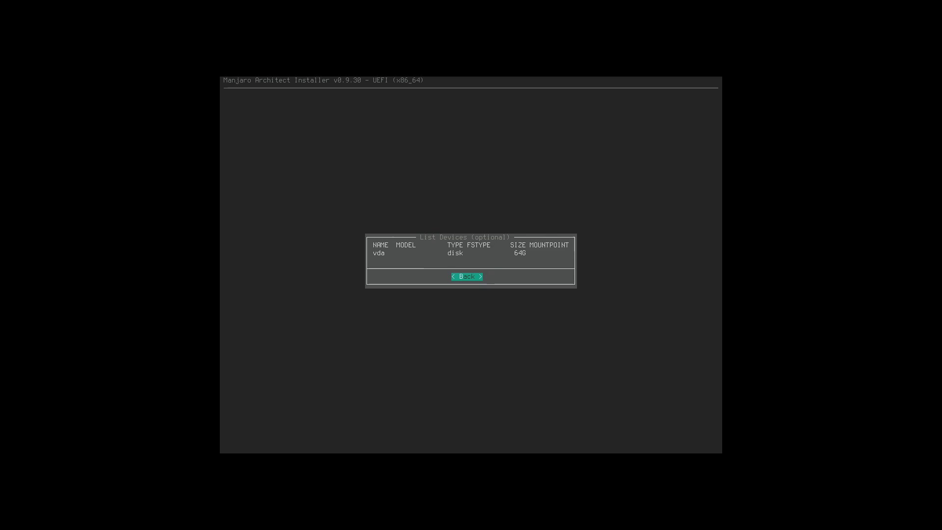
key(Return)
key(Down)
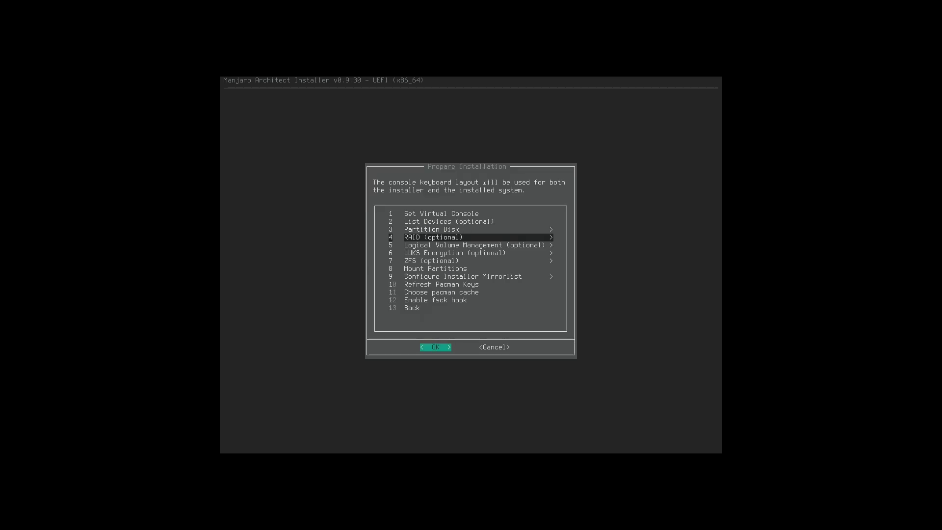
key(Up)
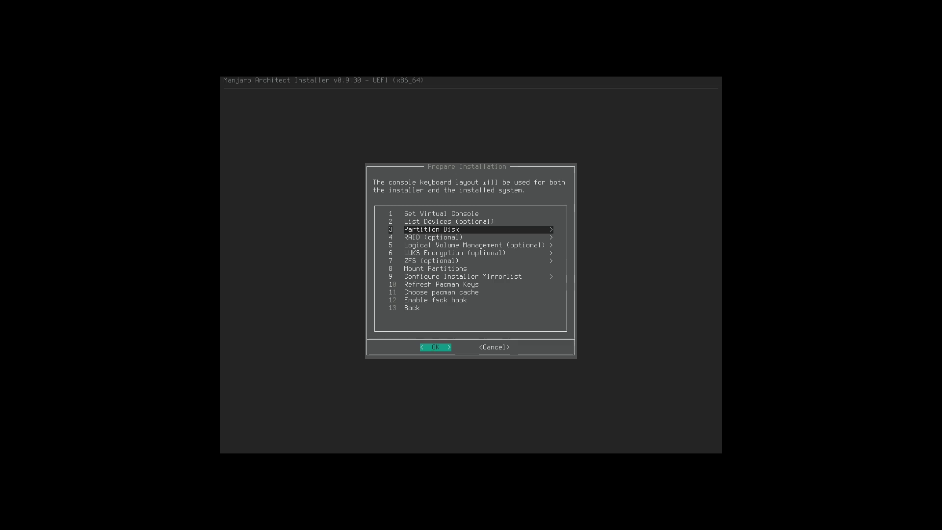
key(Return)
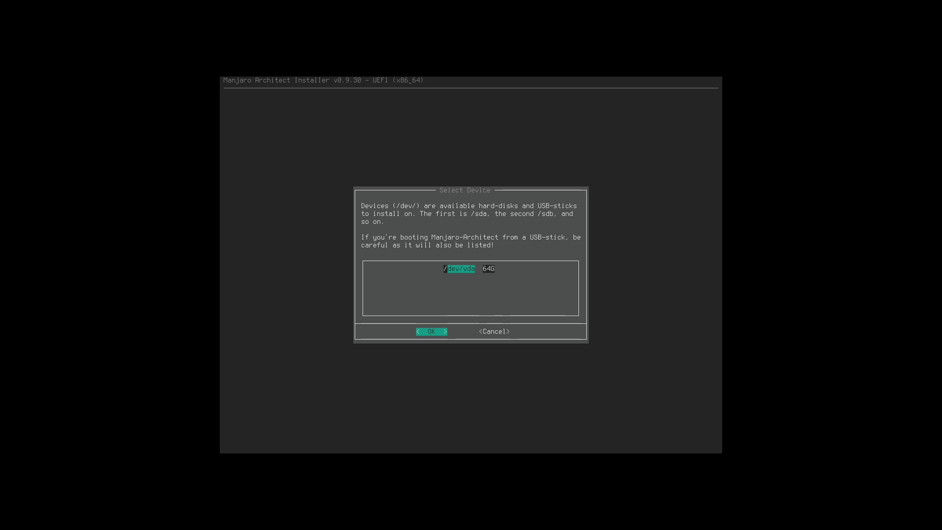
Choose the 64G /dev/vda disk and move down to cgdisk in the tool list.
key(Return)
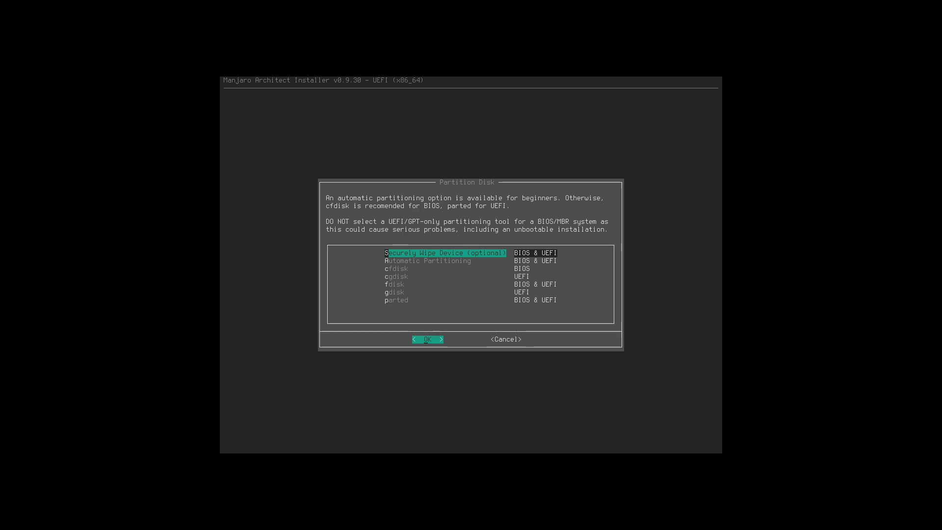
key(Down)
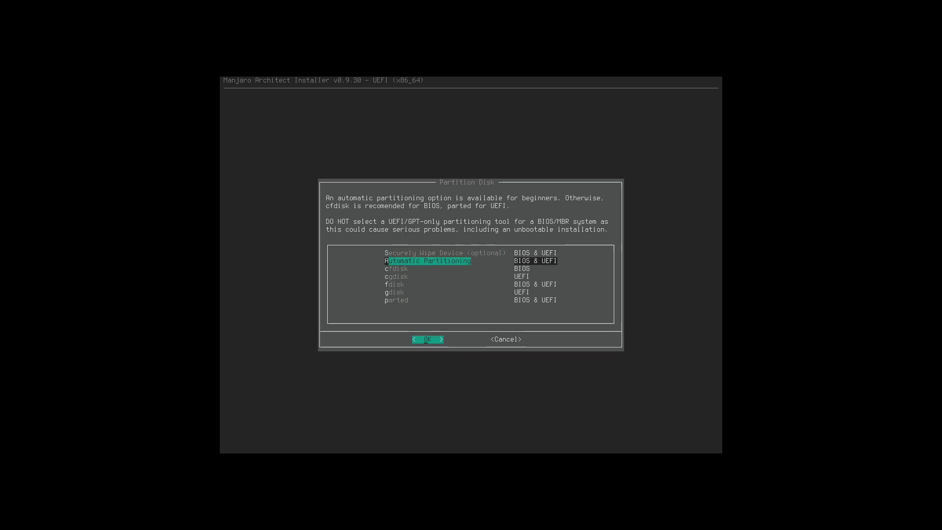
key(Down)
key(Down)
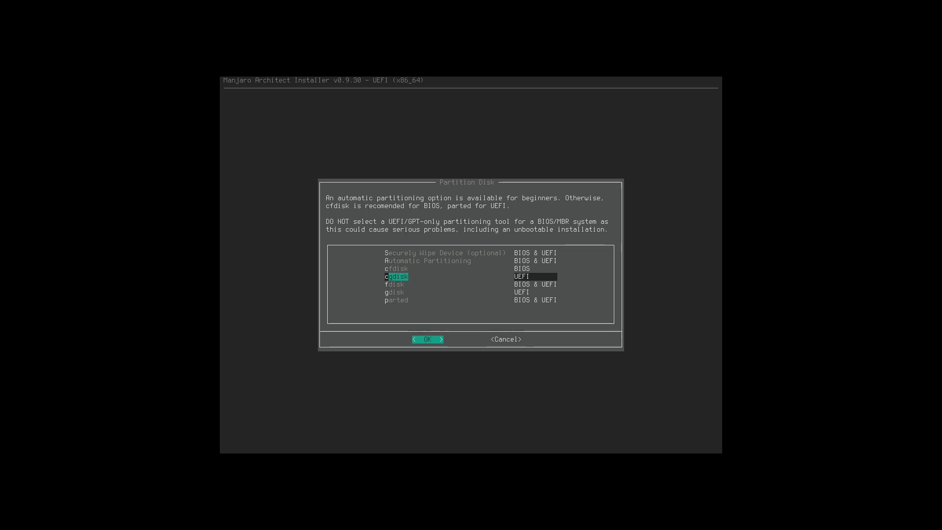
Launch cgdisk on /dev/vda and create an unnamed 512M Linux filesystem (8300) partition.
key(Return)
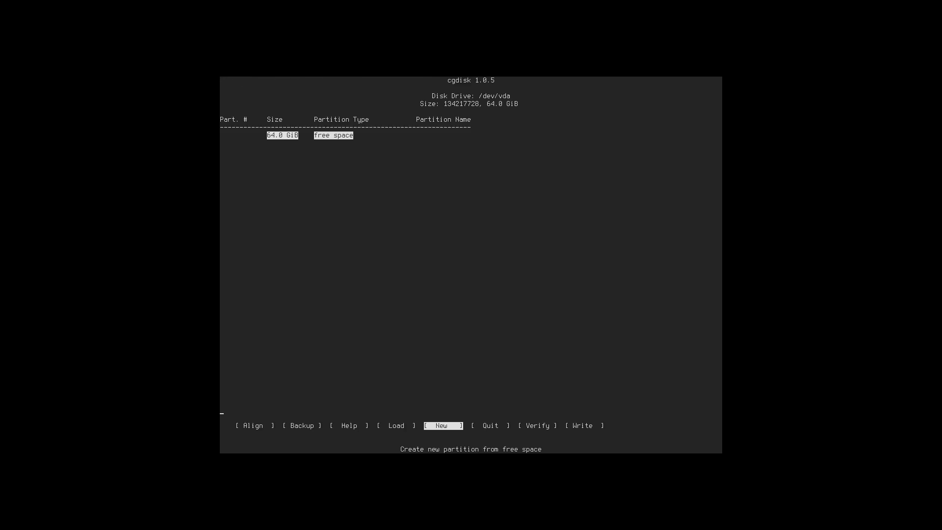
key(Left)
key(Right)
key(Return)
text(1)
key(Return)
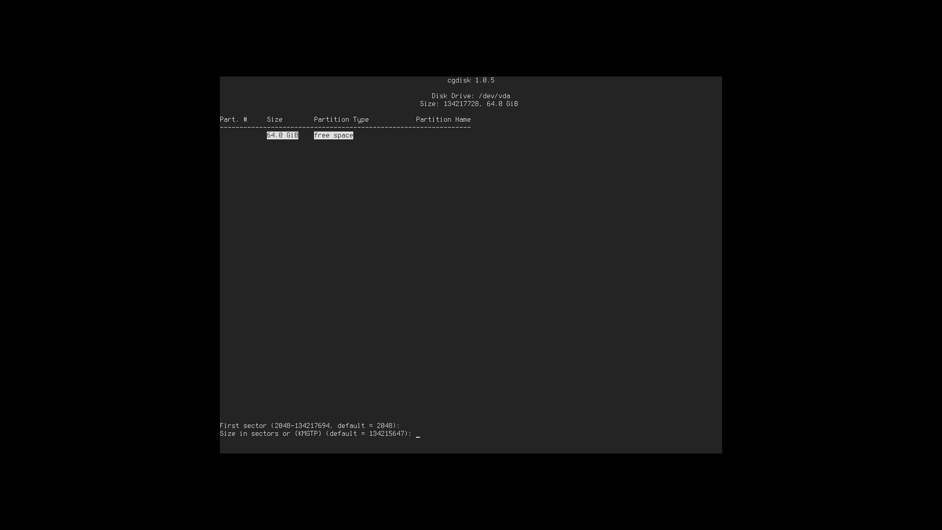
text(512M)
key(Return)
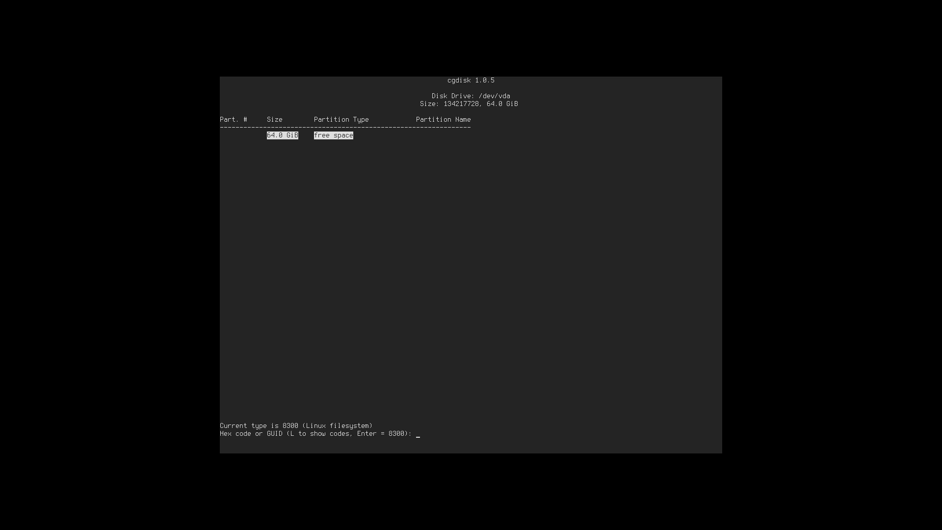
key(Return)
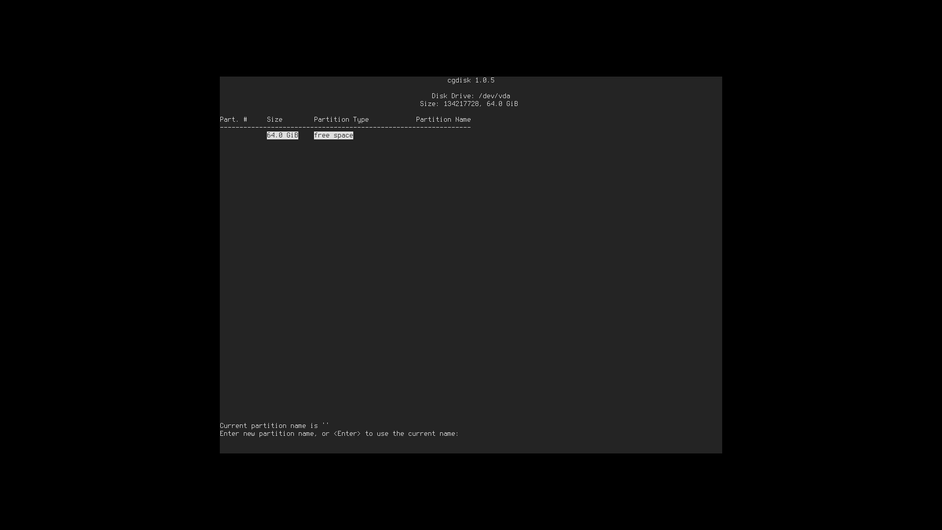
key(Return)
Create a small unnamed partition 2 filling the leading gap at sector 34.
key(Left)
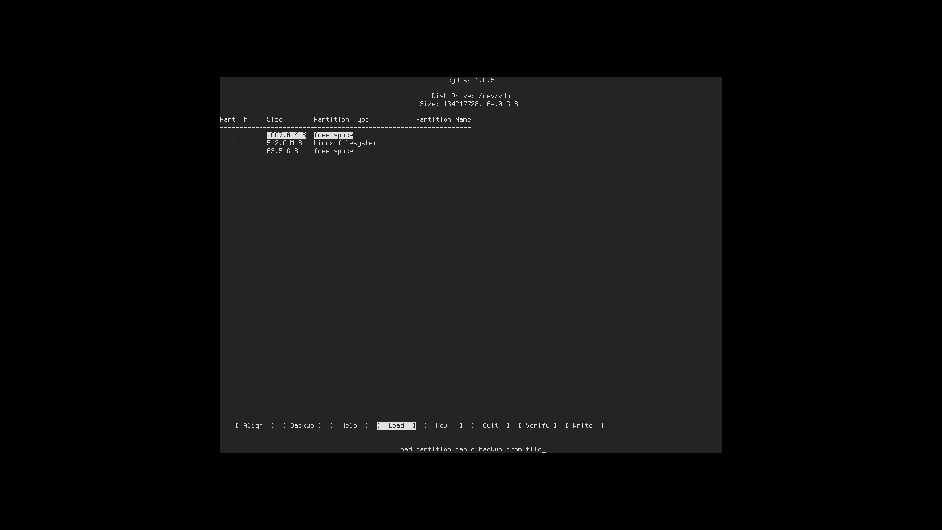
key(Right)
key(Return)
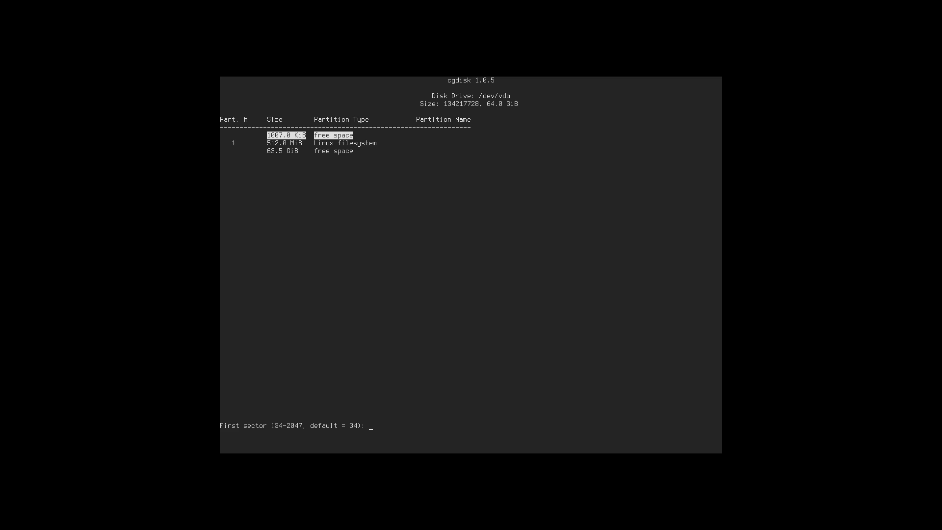
key(Return)
key(Return)
text(0)
key(Return)
key(Return)
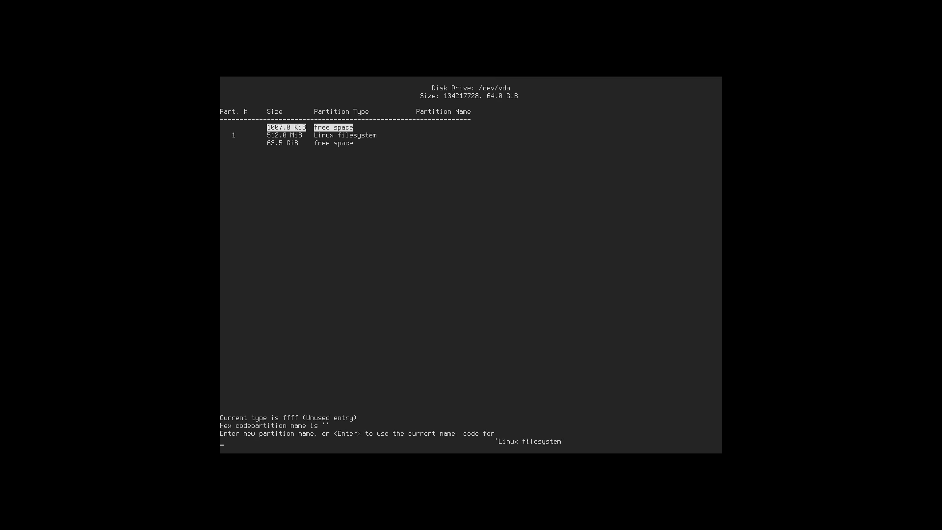
key(Return)
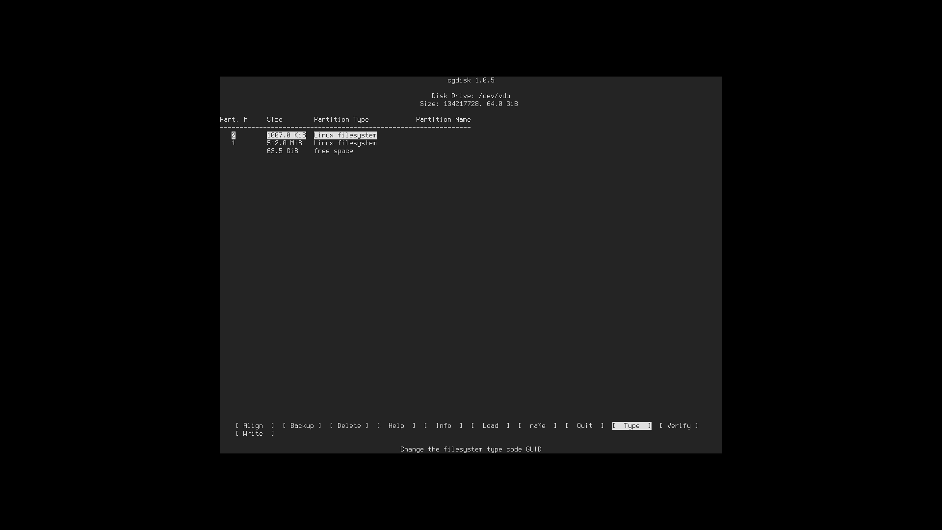
key(Left)
key(Left)
key(Down)
key(Up)
key(Left)
key(Left)
key(Left)
key(Left)
key(Right)
key(Right)
Delete tiny partition 2 and create a full-size partition in the 63.5 GiB free space.
key(Left)
key(Left)
key(Left)
key(Left)
key(Return)
key(Down)
key(Down)
key(Up)
key(Up)
key(Down)
key(Down)
key(Left)
key(Left)
key(Right)
key(Right)
key(Return)
key(Return)
key(Return)
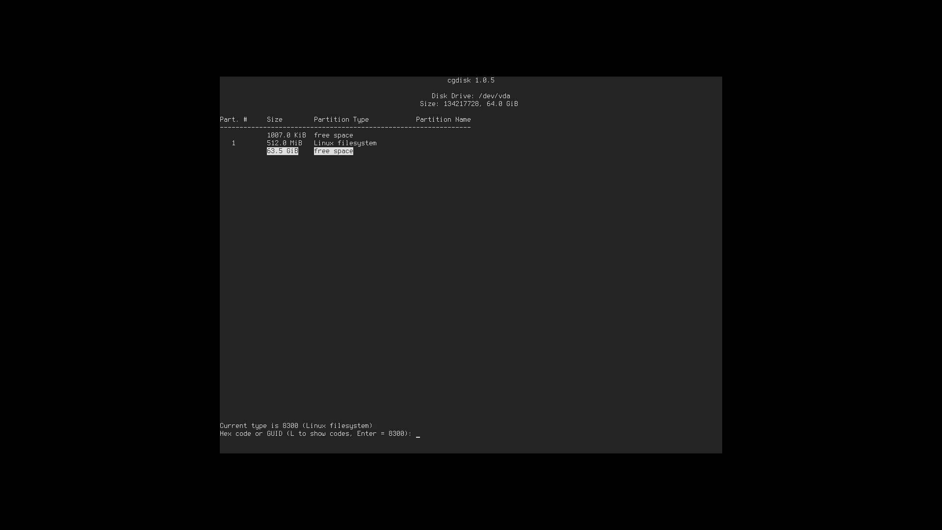
key(Return)
key(Return)
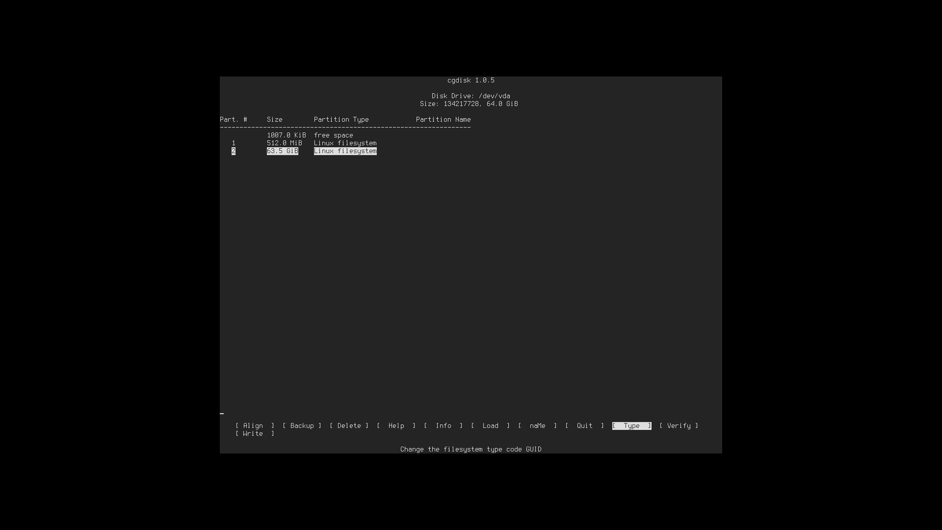
key(Left)
key(Left)
key(Left)
key(Left)
key(Left)
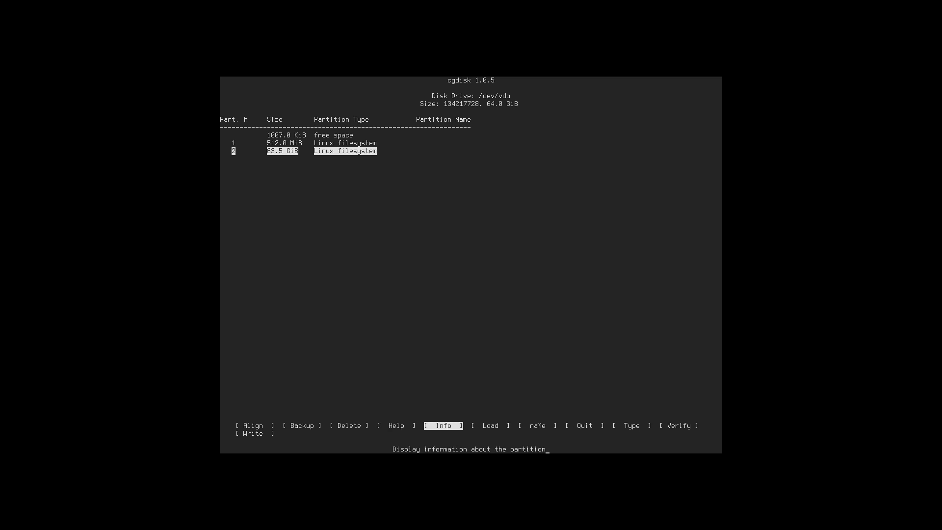
key(Right)
key(Right)
key(Right)
key(Right)
key(Right)
key(Right)
key(Right)
Write the partition table to disk, confirming with yes, and quit cgdisk.
key(Return)
text(yes)
key(Return)
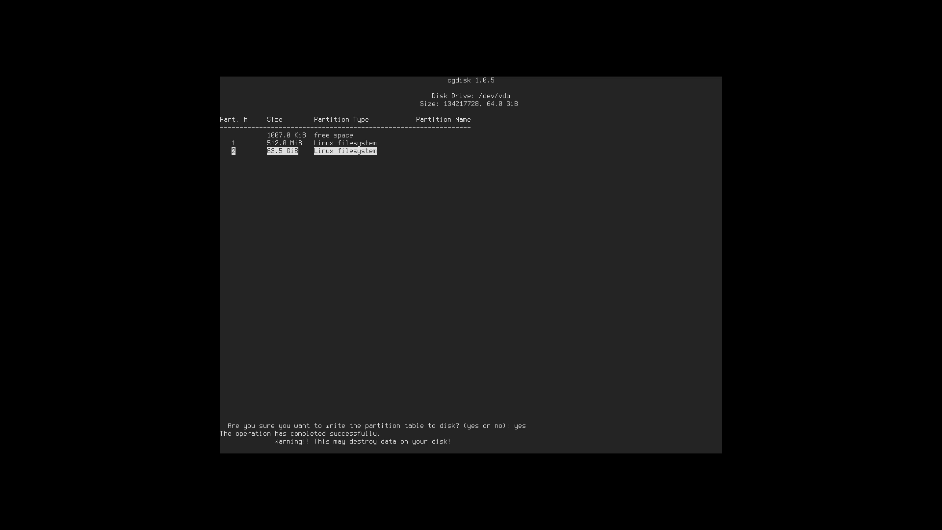
key(Left)
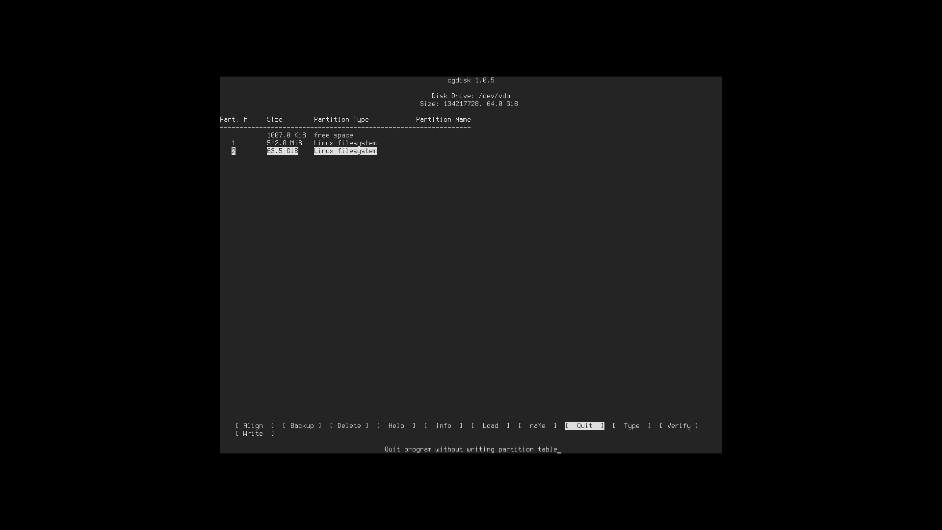
key(Return)
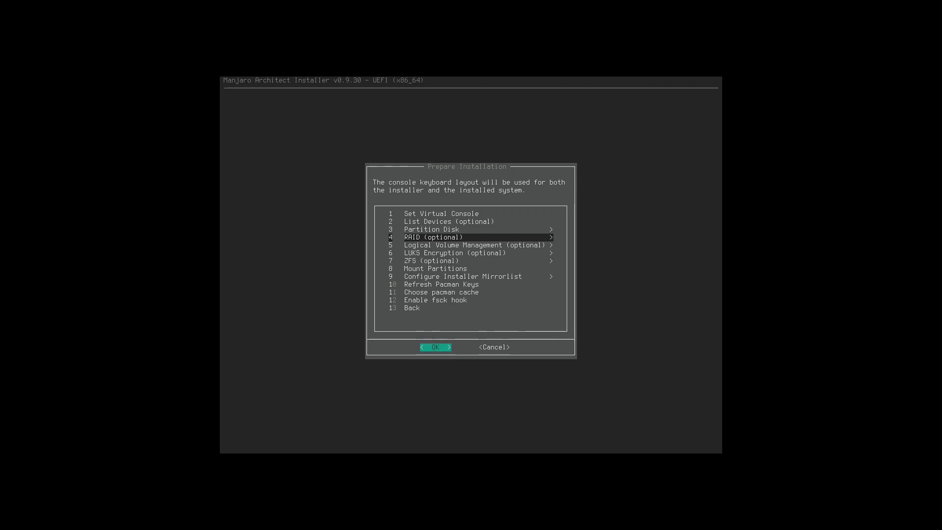
Reopen /dev/vda in cgdisk to review partitions 1 and 2, then quit.
key(Up)
key(Return)
key(Return)
key(Down)
key(Down)
key(Down)
key(Return)
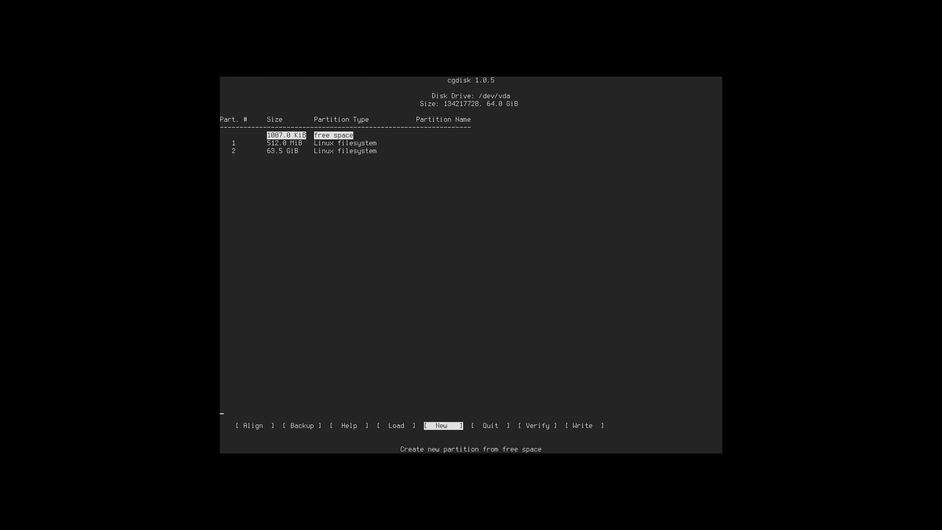
key(Down)
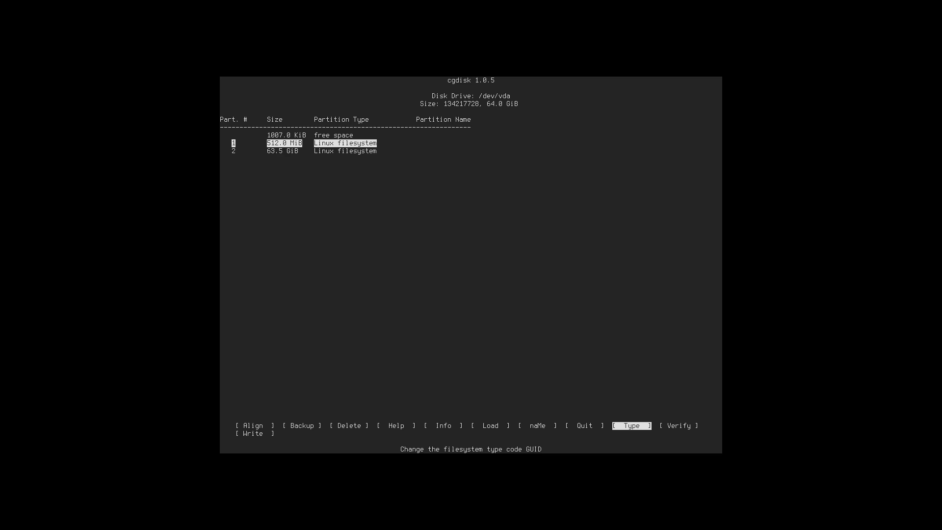
key(Down)
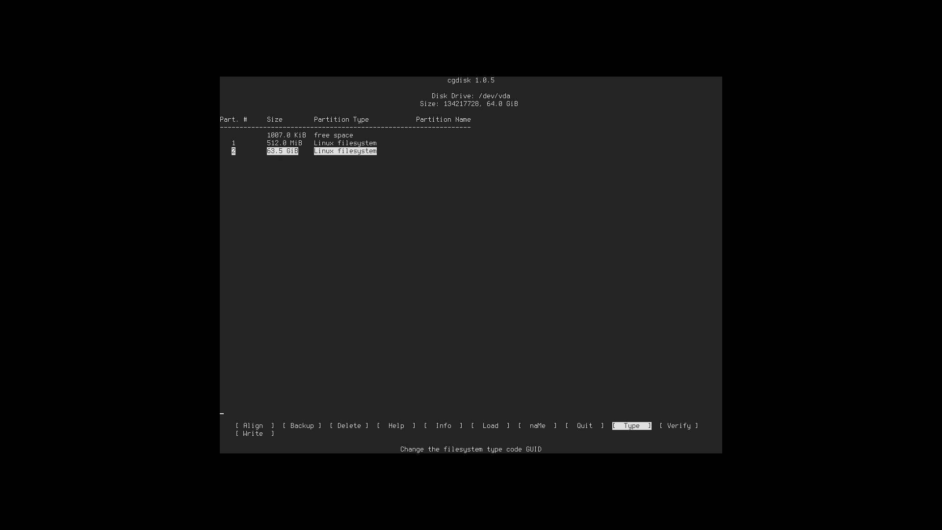
key(q)
key(Down)
key(Up)
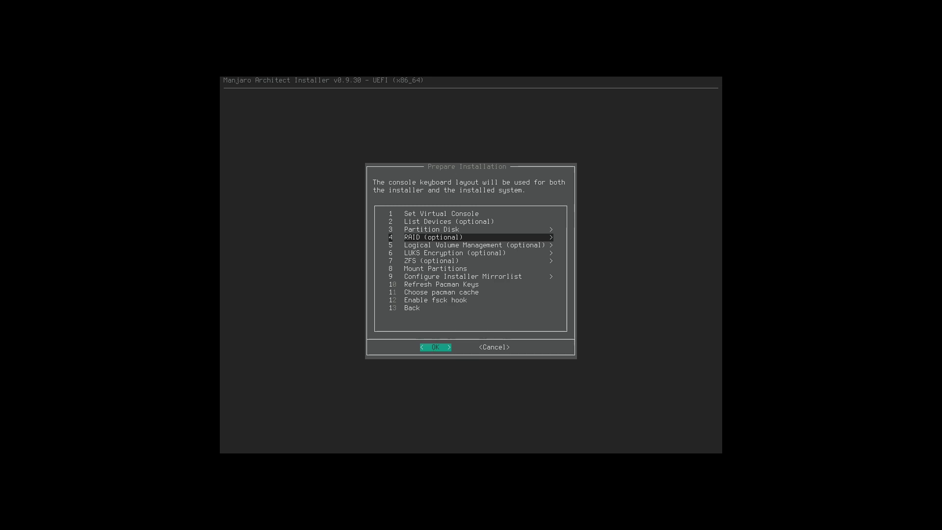
Format /dev/vda2 as ext4 and mount it as root with noatime.
key(Down)
key(Down)
key(Down)
key(Down)
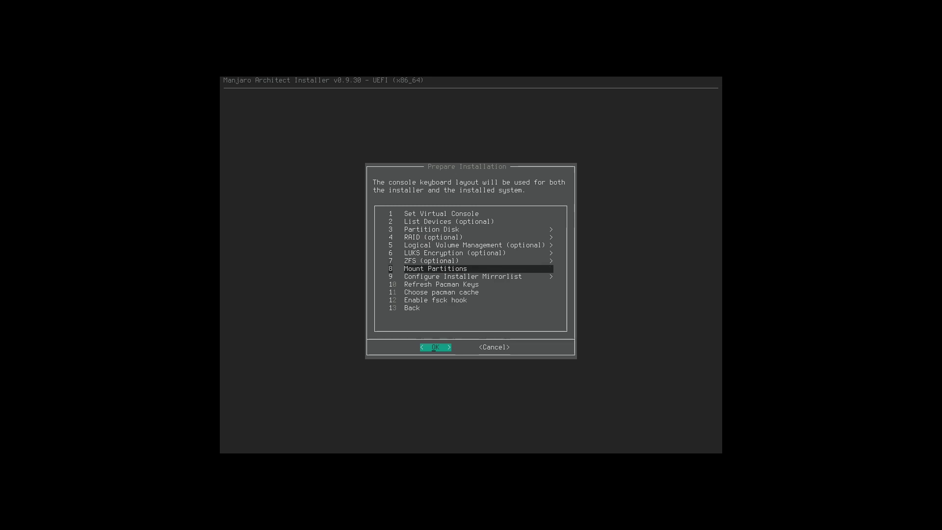
key(Return)
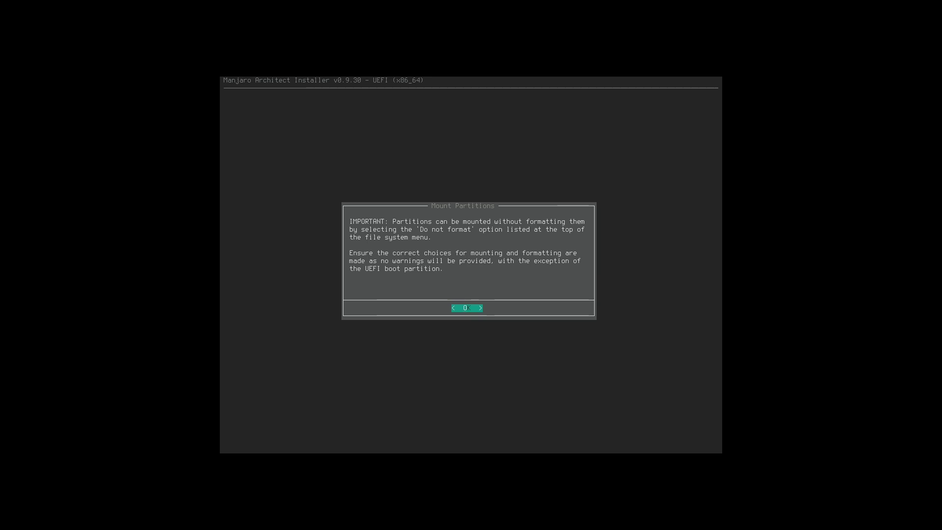
key(Return)
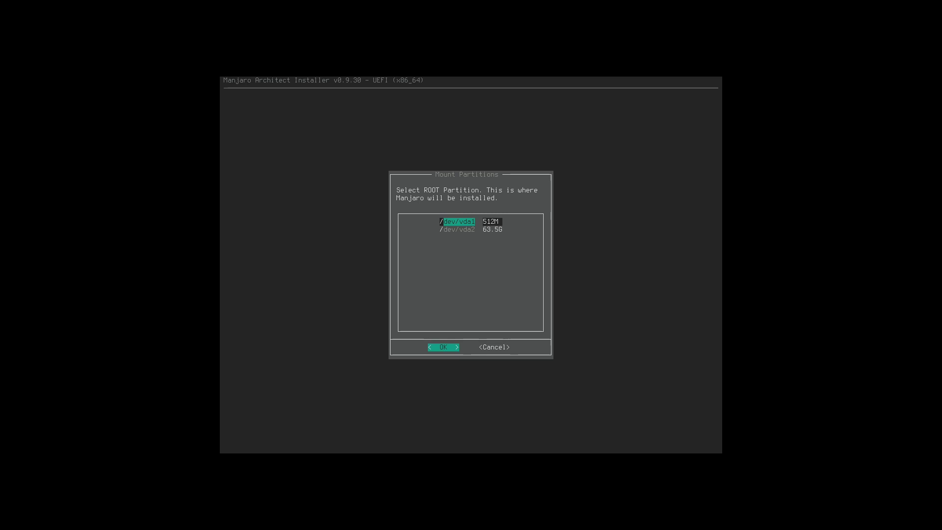
key(Down)
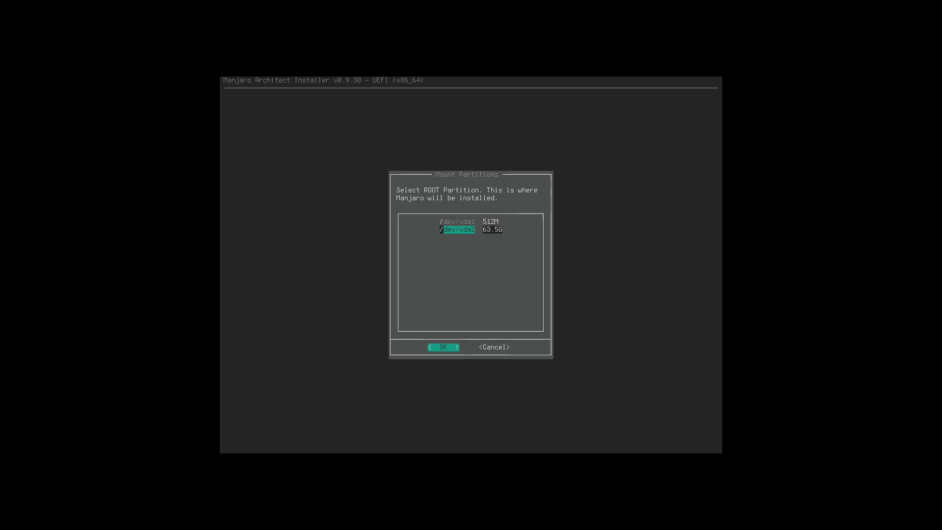
key(Return)
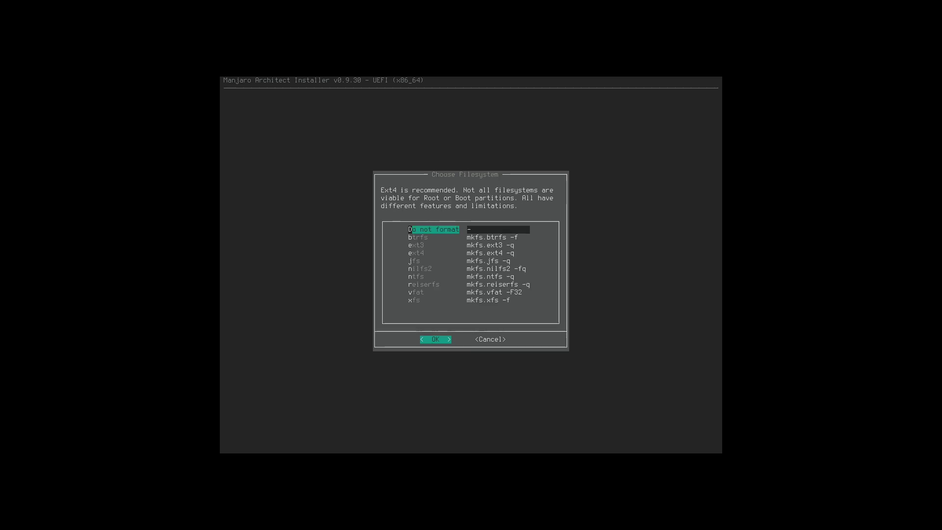
key(Down)
key(Down)
key(Down)
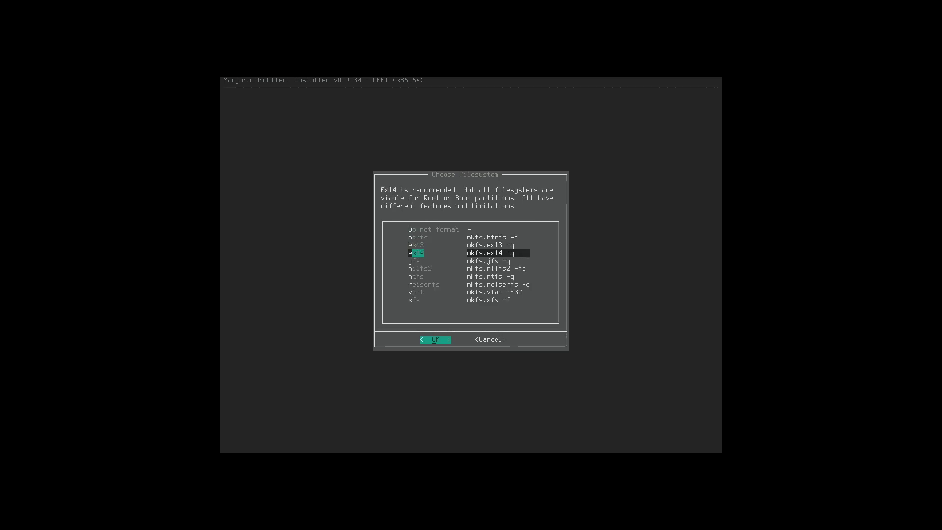
key(Return)
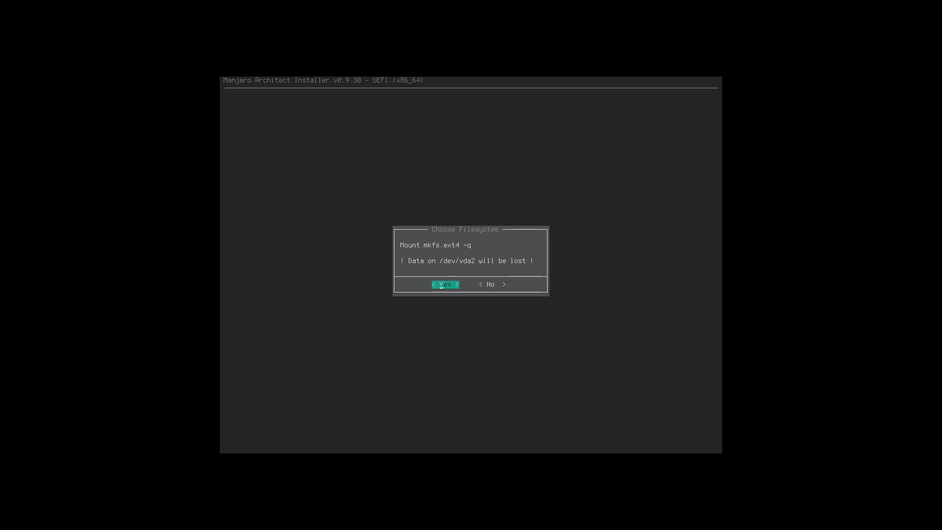
key(Return)
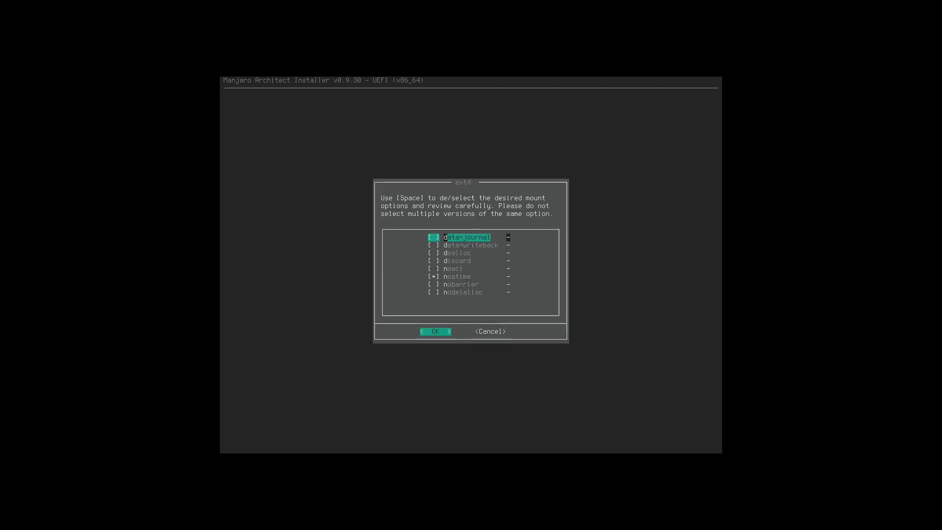
key(Return)
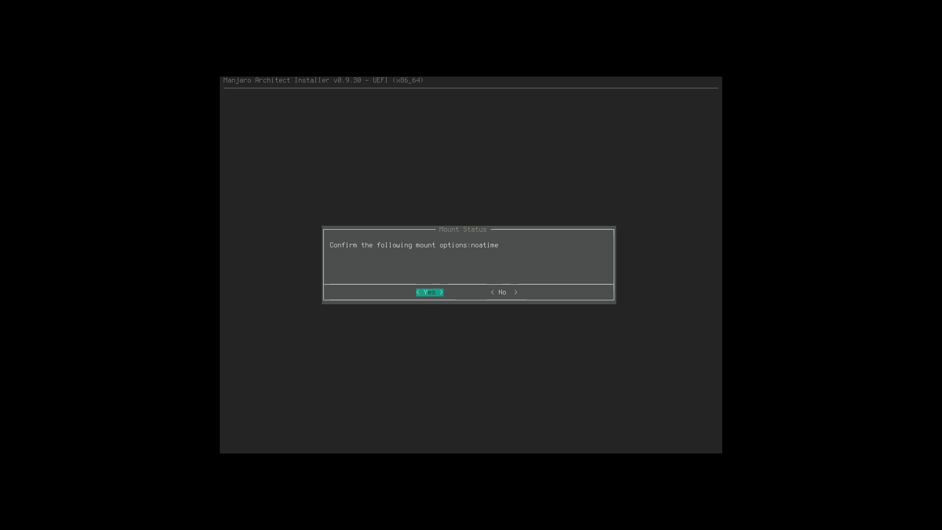
key(Return)
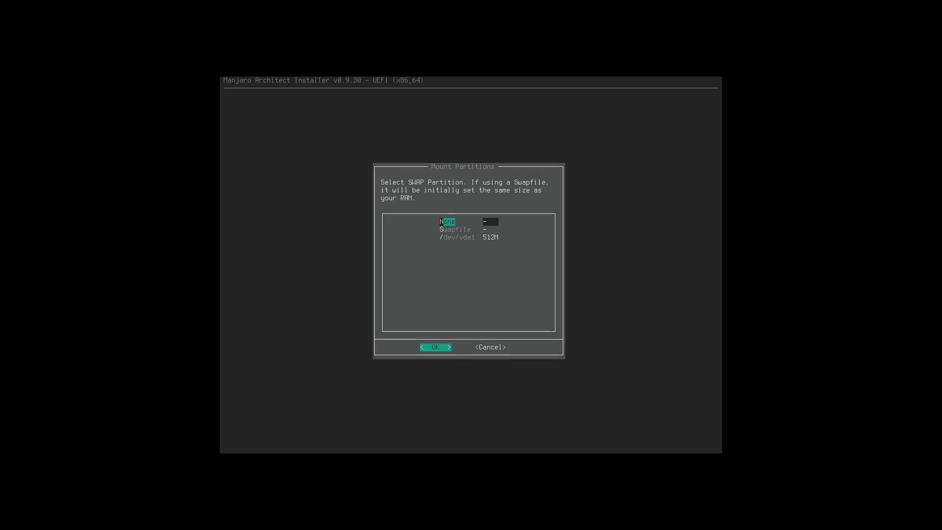
Choose None for the swap partition.
key(Down)
key(Down)
key(Up)
key(Up)
key(Return)
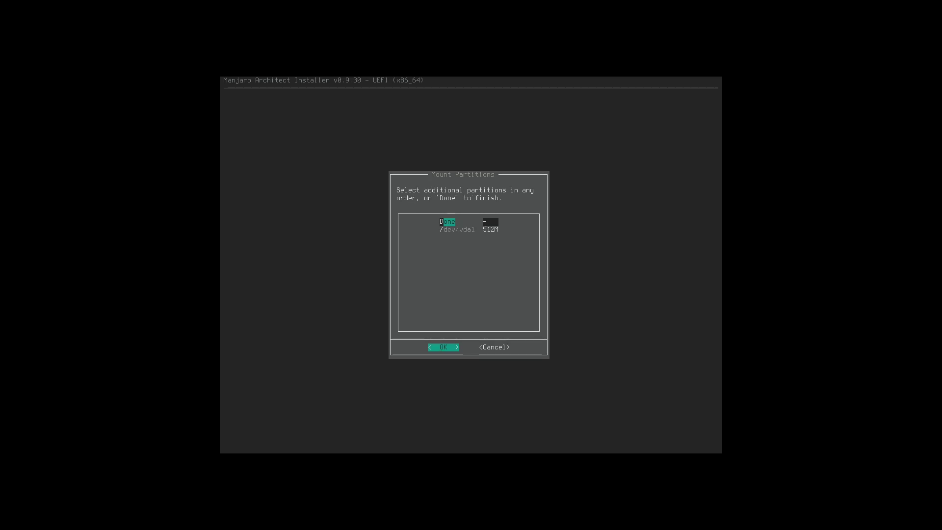
Select /dev/vda1, then back out of its filesystem and mountpoint prompts to Prepare Installation.
key(Down)
key(Return)
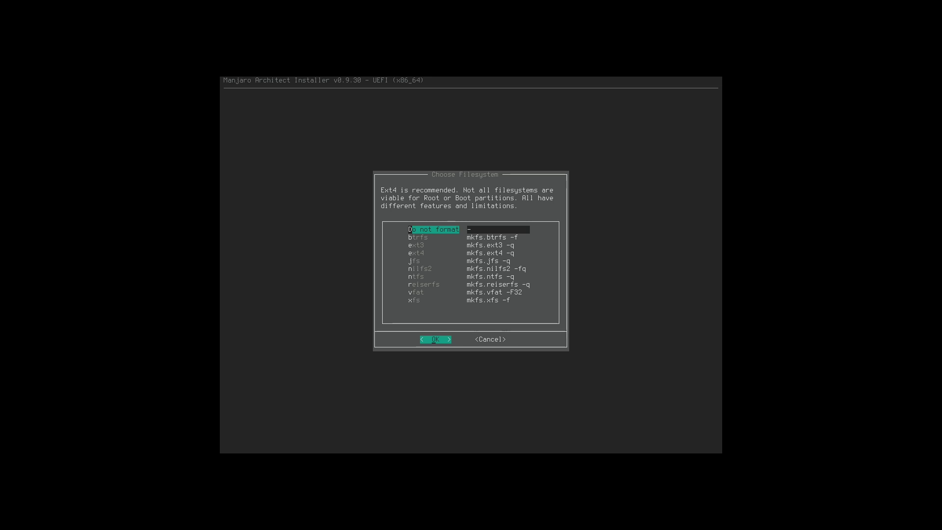
key(Down)
key(Down)
key(Down)
key(Down)
key(Down)
key(Down)
key(Down)
key(Down)
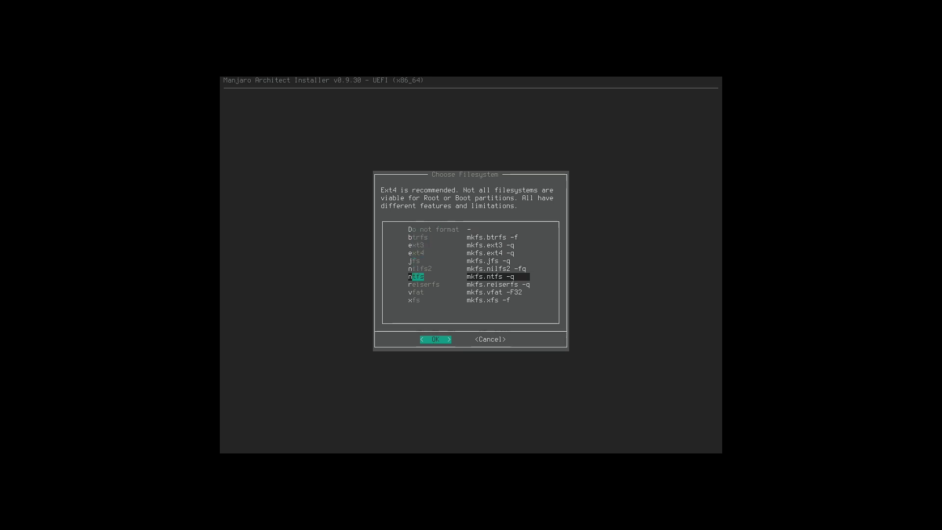
key(Tab)
key(Return)
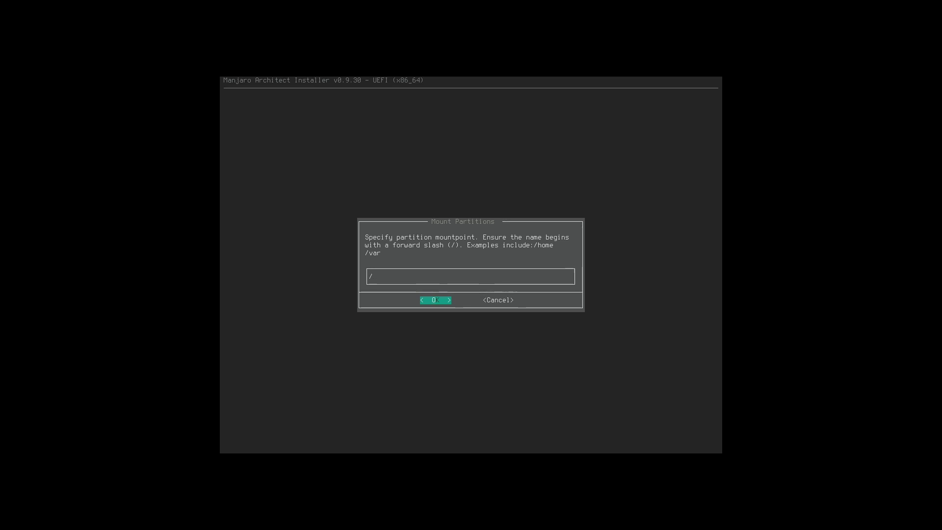
key(Tab)
key(Return)
Retry mounting /dev/vda2 as root without reformatting, then back out to Prepare Installation.
key(Up)
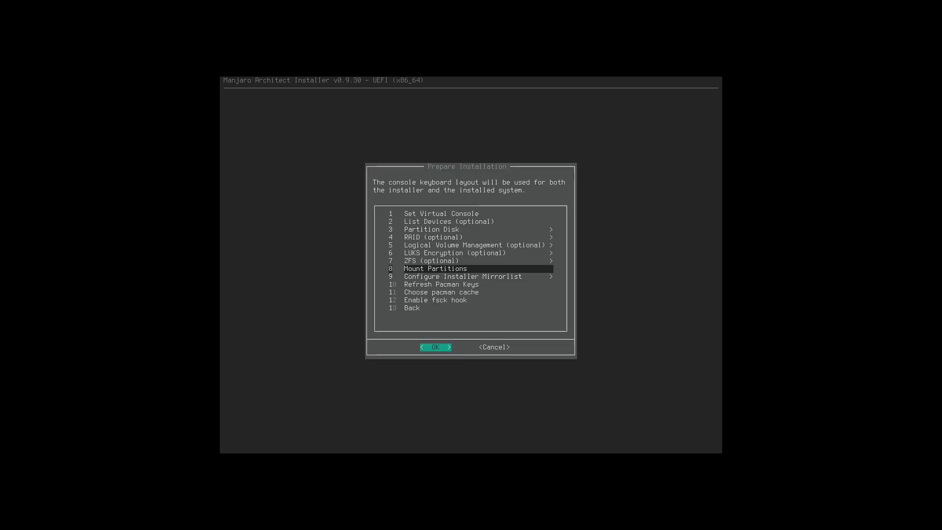
key(Return)
key(Return)
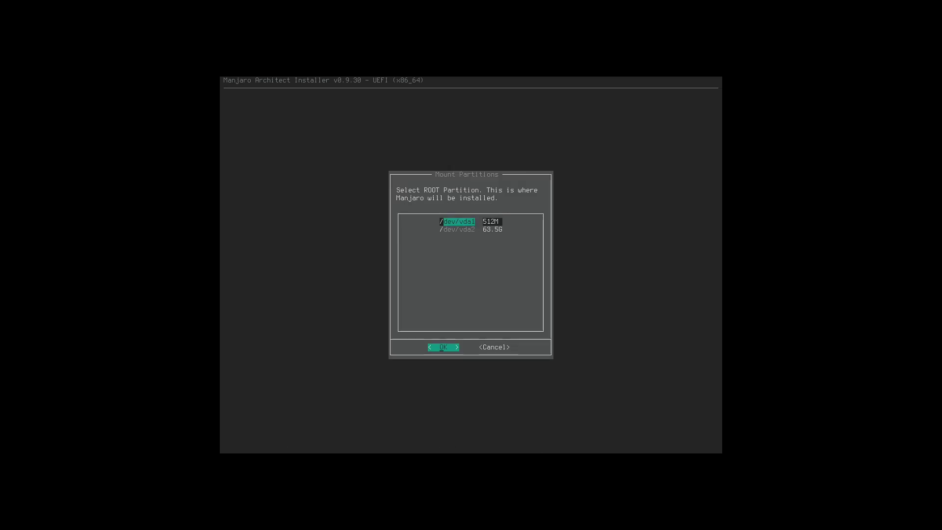
key(Down)
key(Return)
key(Down)
key(Down)
key(Down)
key(Return)
key(Right)
key(Return)
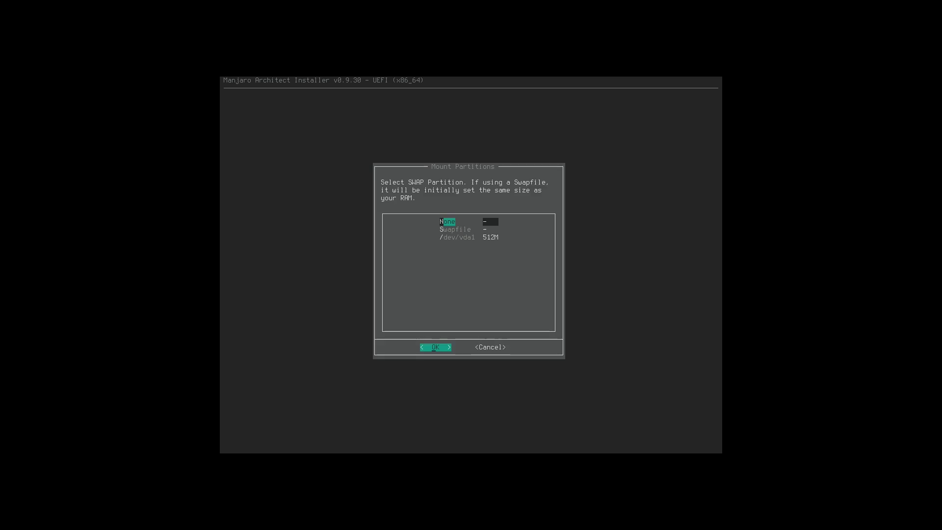
key(Right)
key(Return)
key(Right)
key(Return)
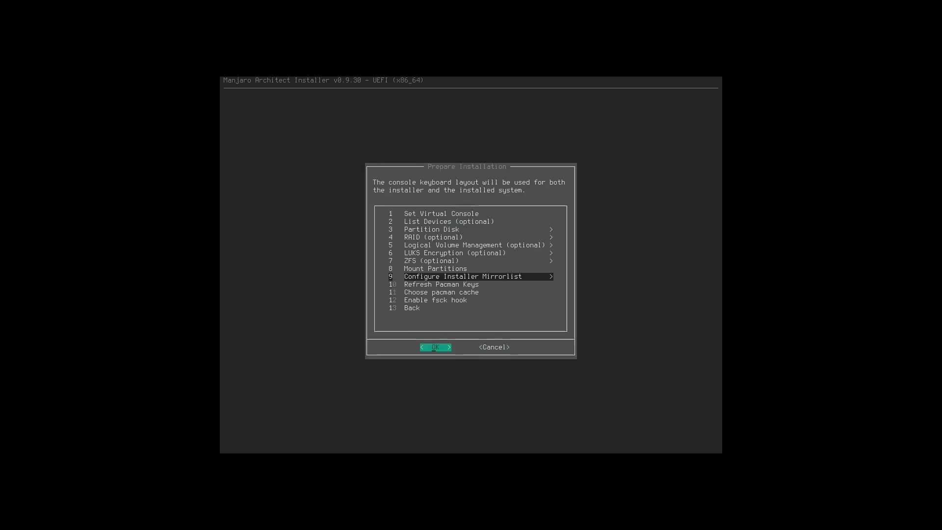
Format /dev/vda2 as ext4 root with noatime and go without swap.
key(Up)
key(Return)
key(Return)
key(Down)
key(Return)
key(Down)
key(Down)
key(Down)
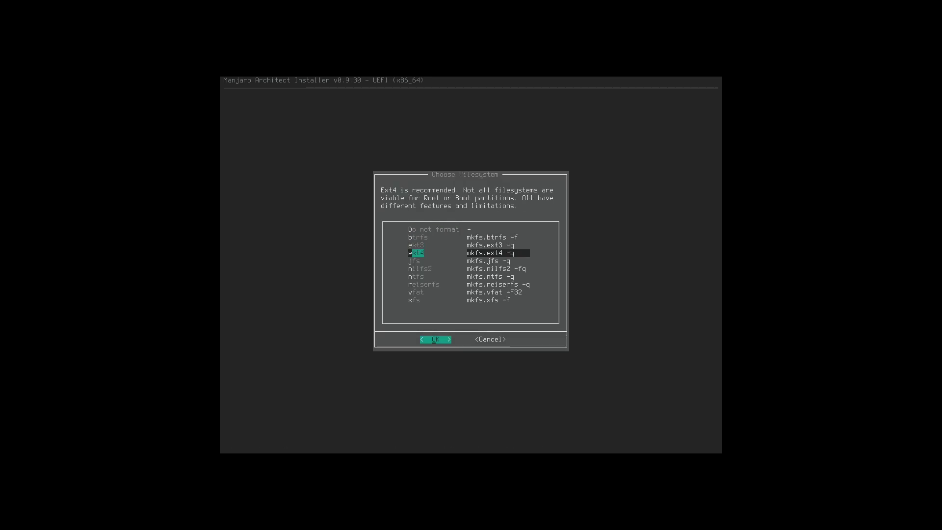
key(Return)
key(Return)
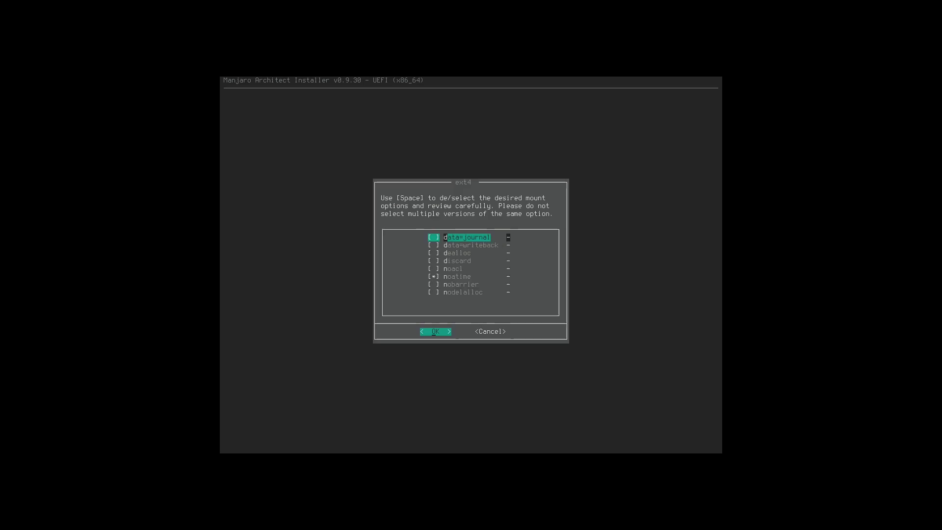
key(Return)
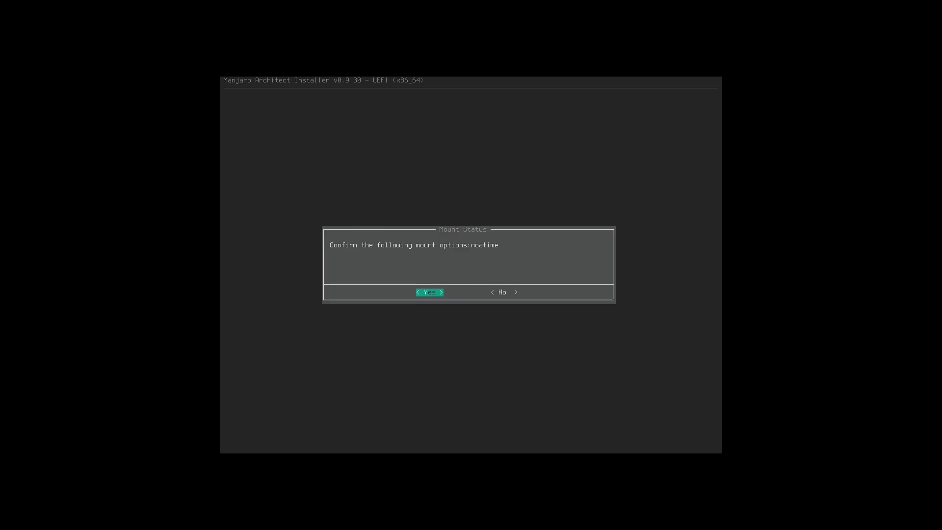
key(Return)
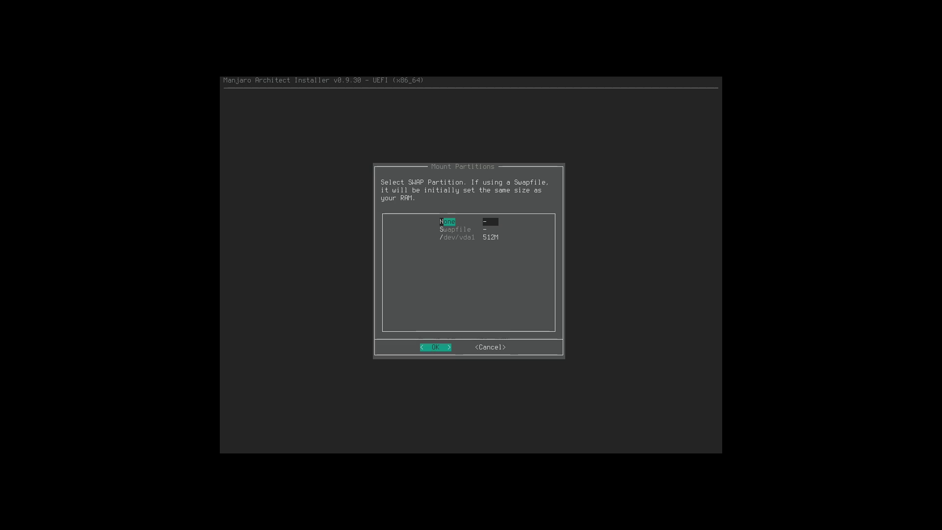
key(Return)
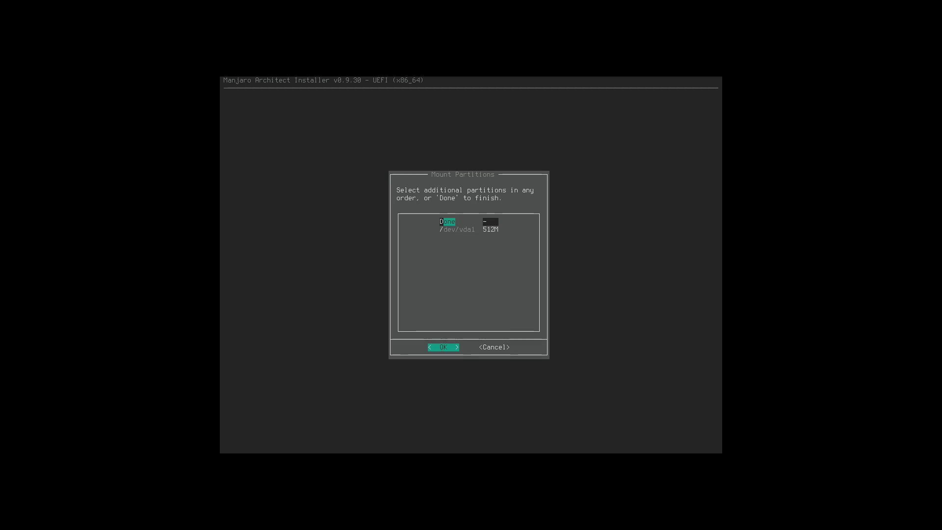
Mount /dev/vda1 as the UEFI partition at /boot/efi.
key(Return)
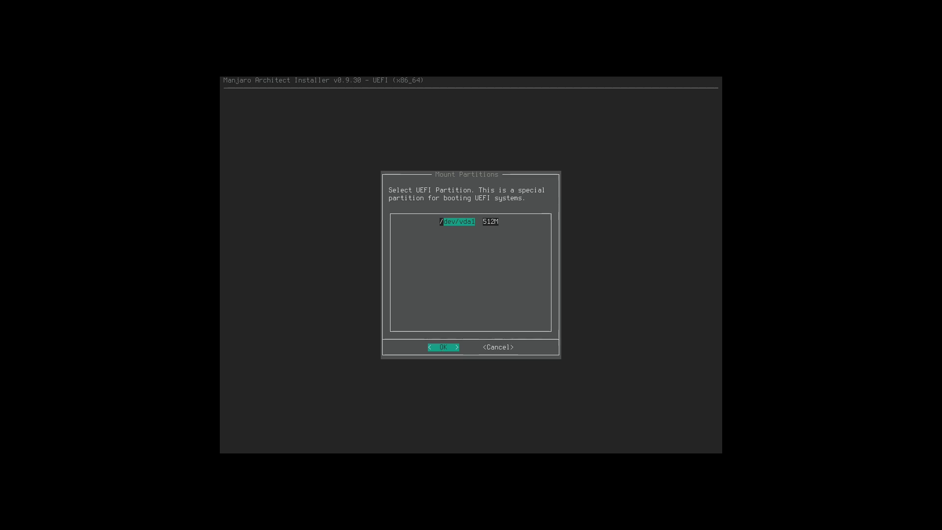
key(Return)
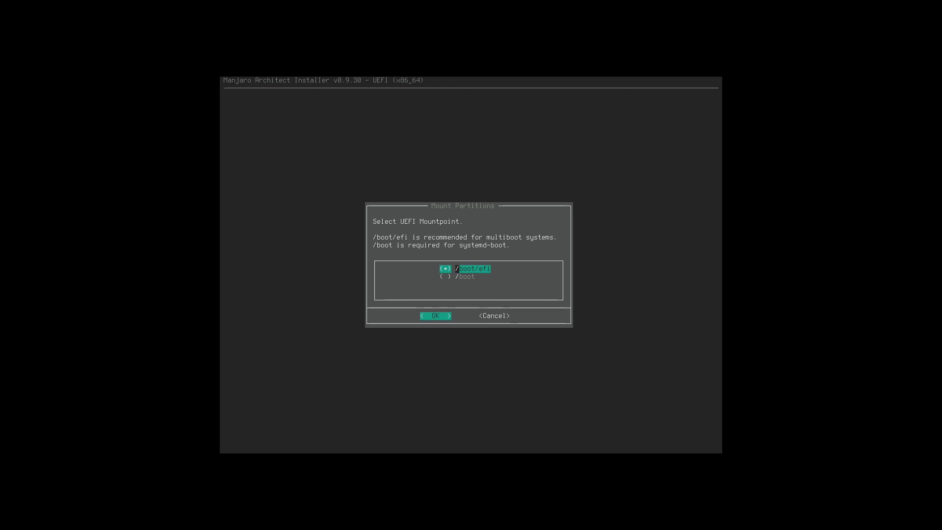
key(Return)
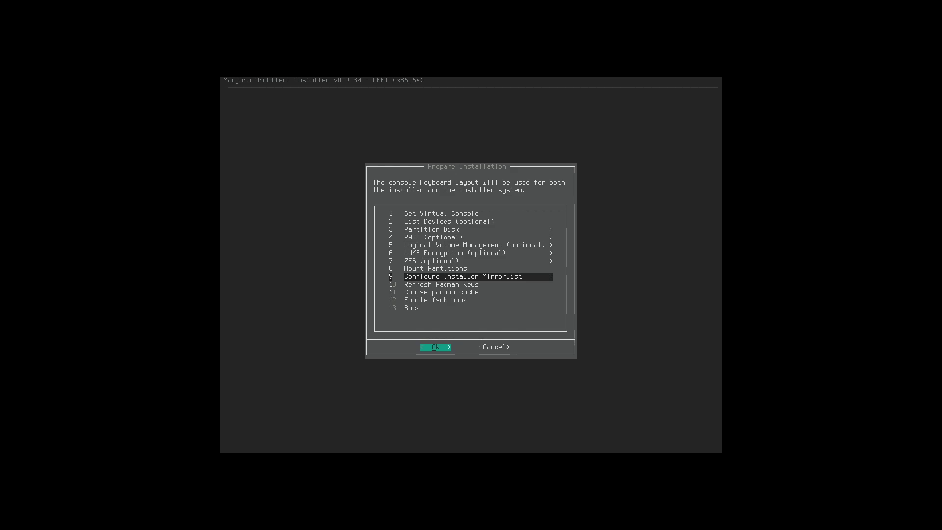
Review pacman.conf, keep it for the installed system, then view pacman-mirrors.conf (Branch = stable).
key(Return)
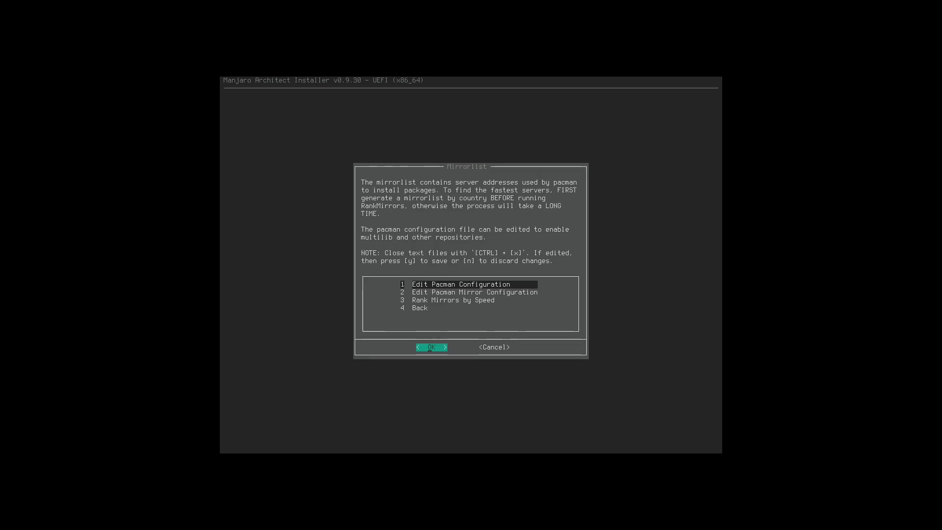
key(Return)
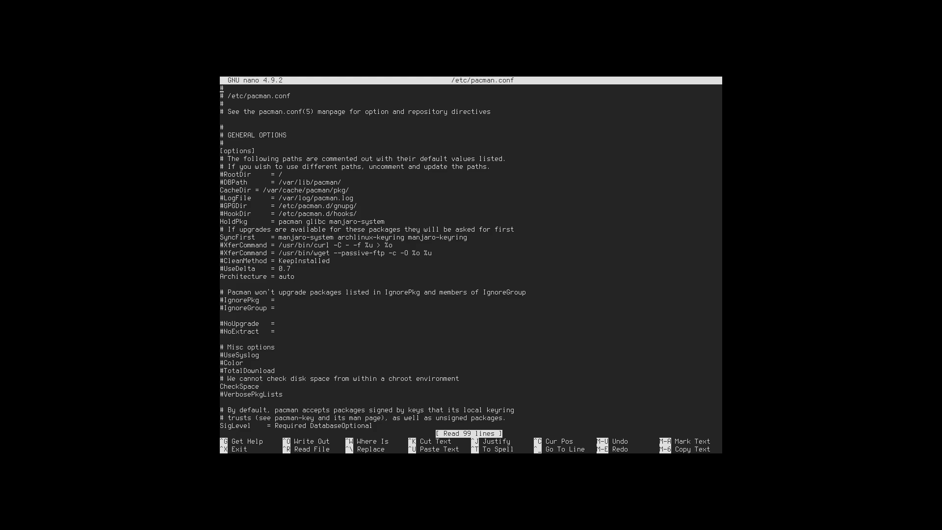
key(ctrl+x)
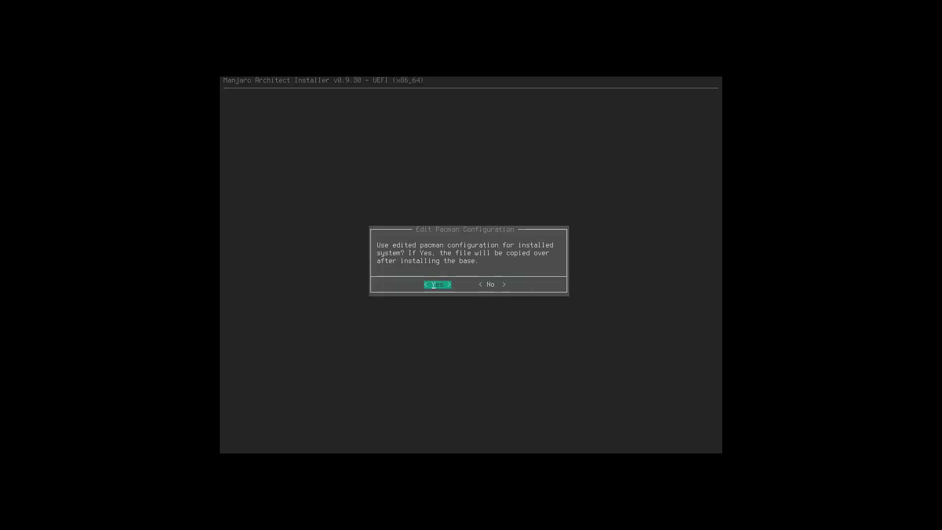
key(Return)
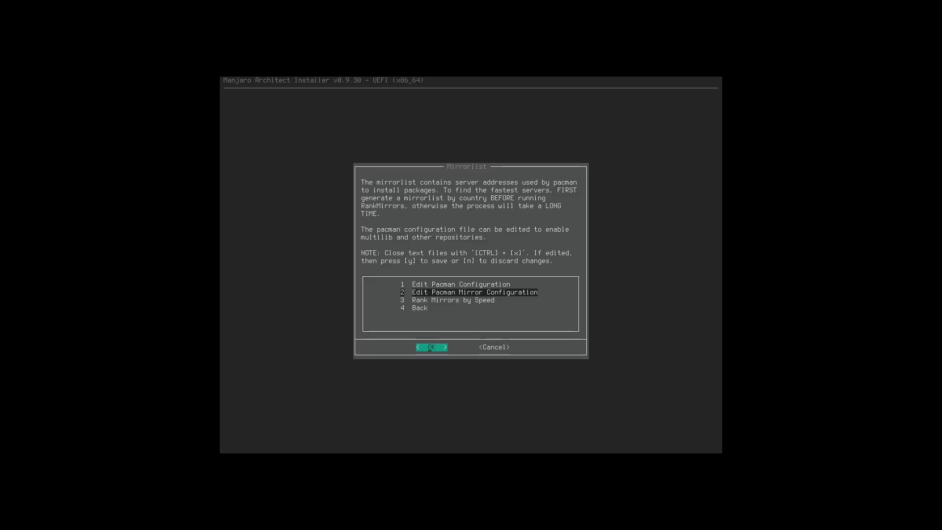
key(Return)
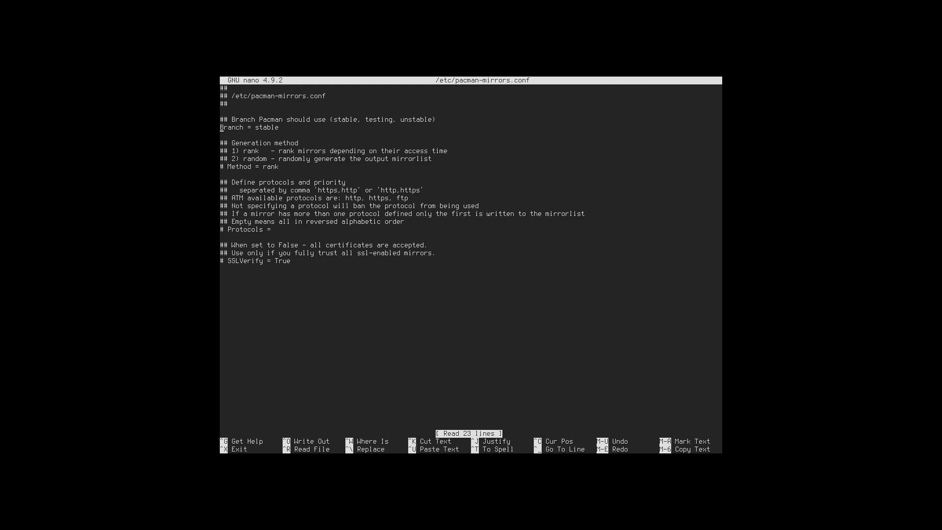
key(ctrl+x)
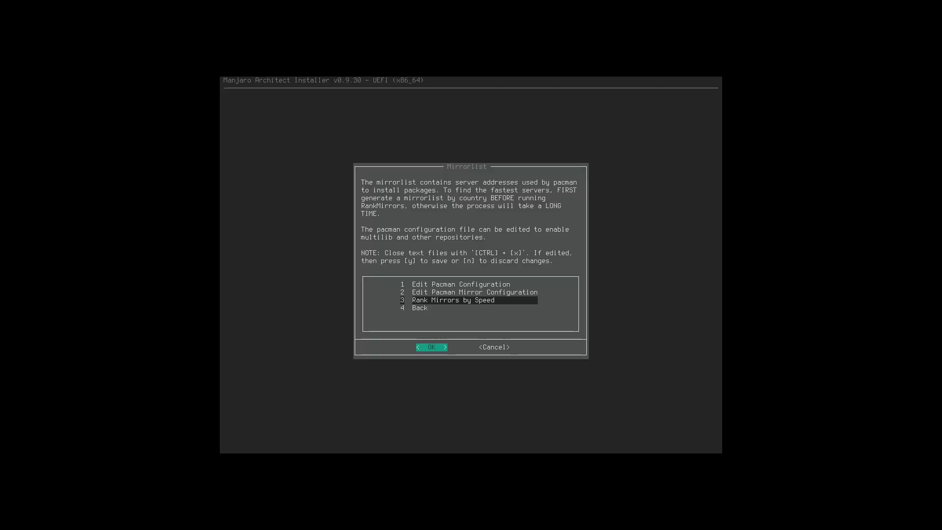
Rank mirrors by speed with the testing branch selected, and acknowledge the custom-mirrors notice.
key(Return)
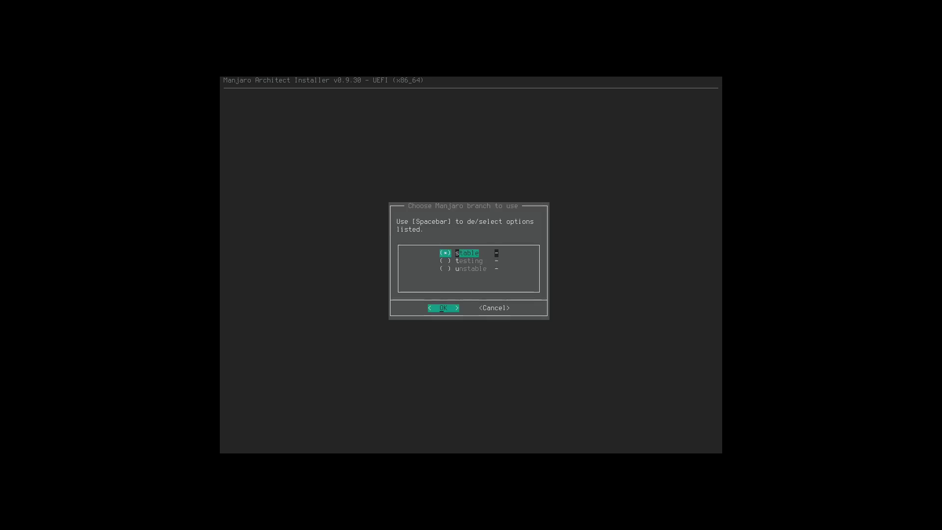
key(Down)
key(space)
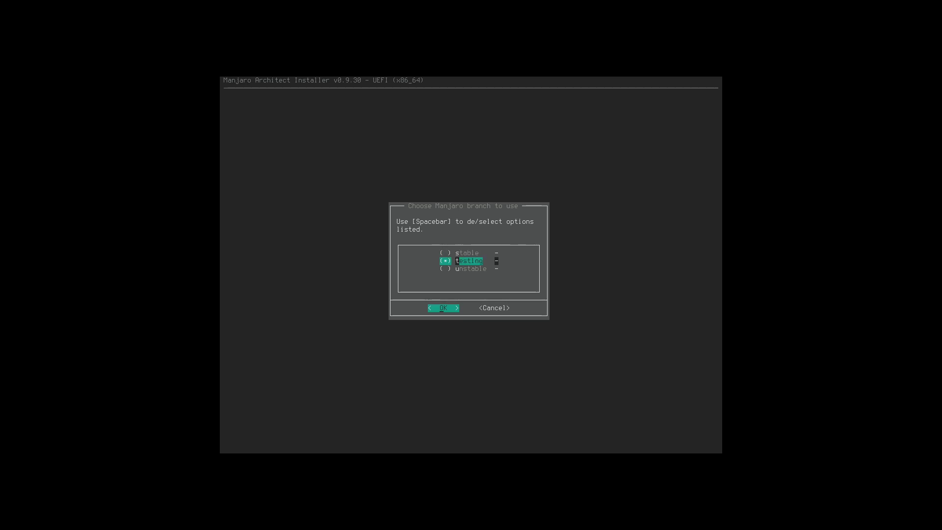
key(Down)
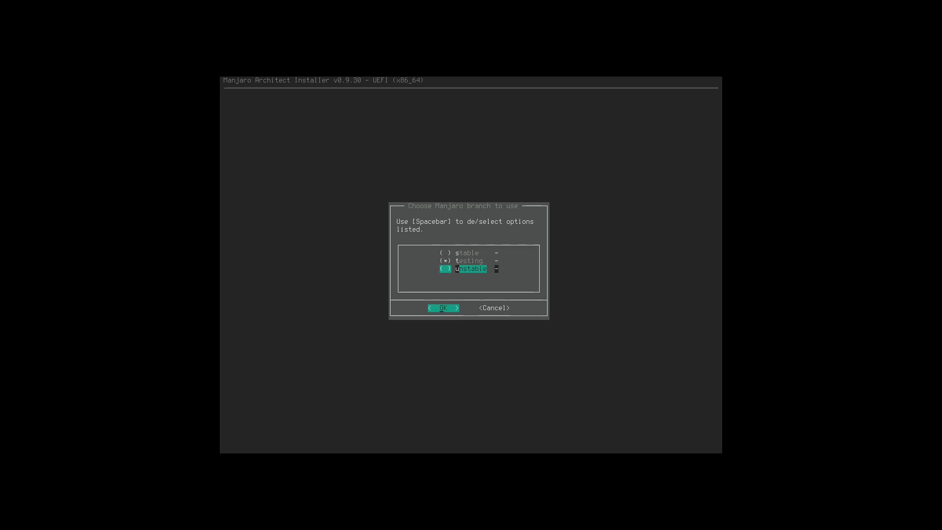
key(Up)
key(Up)
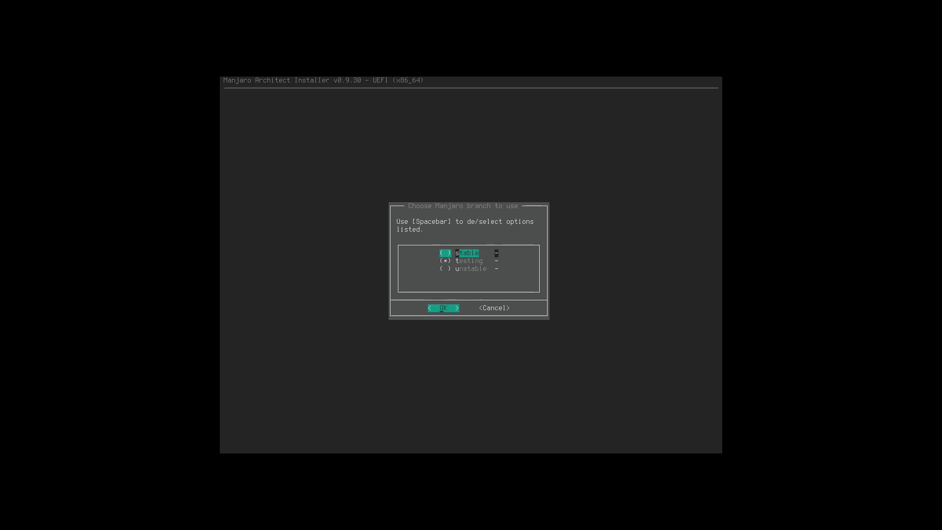
key(Return)
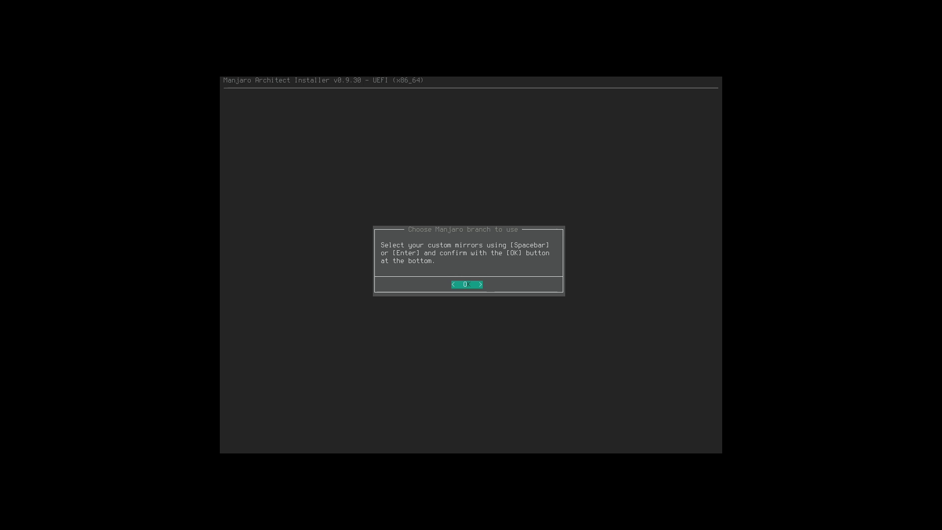
key(Return)
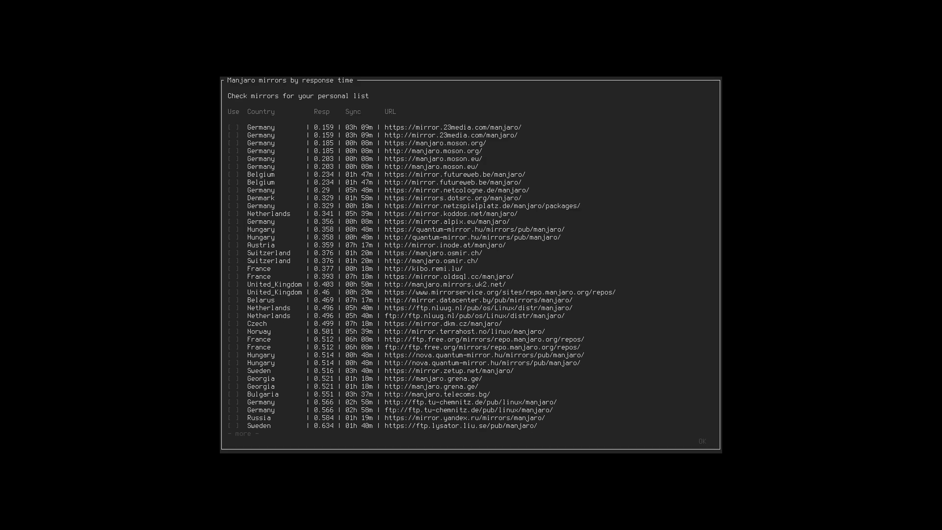
Tick the German 23media and moson.eu mirrors and the Austrian inode.at mirror, then confirm.
mouse_move(471, 2)
key(Down)
key(Down)
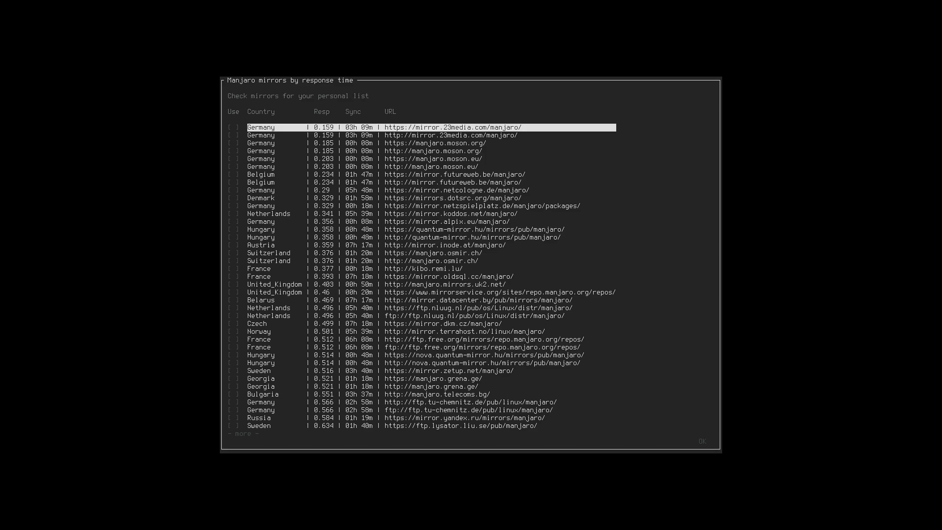
key(Down)
key(Up)
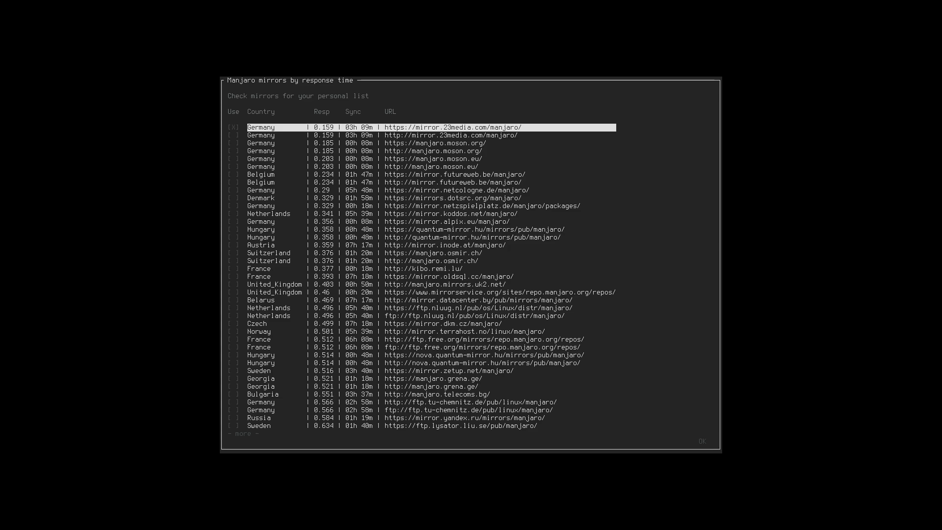
key(Down)
key(Down)
key(space)
key(Down)
key(space)
key(Down)
key(space)
key(Down)
key(Down)
key(Down)
key(Down)
key(Down)
key(Down)
key(Down)
key(Down)
key(Down)
key(Down)
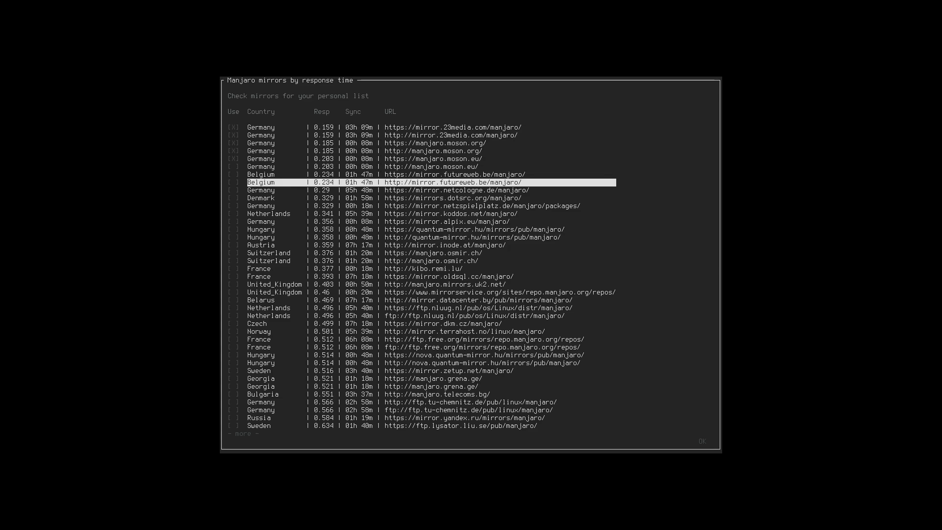
key(Down)
key(Down)
key(Down)
key(Down)
key(Down)
key(Down)
key(Down)
key(Down)
key(Down)
key(Down)
key(Down)
key(Down)
key(Down)
key(Down)
key(Down)
key(Down)
key(Down)
key(Down)
key(Down)
key(Down)
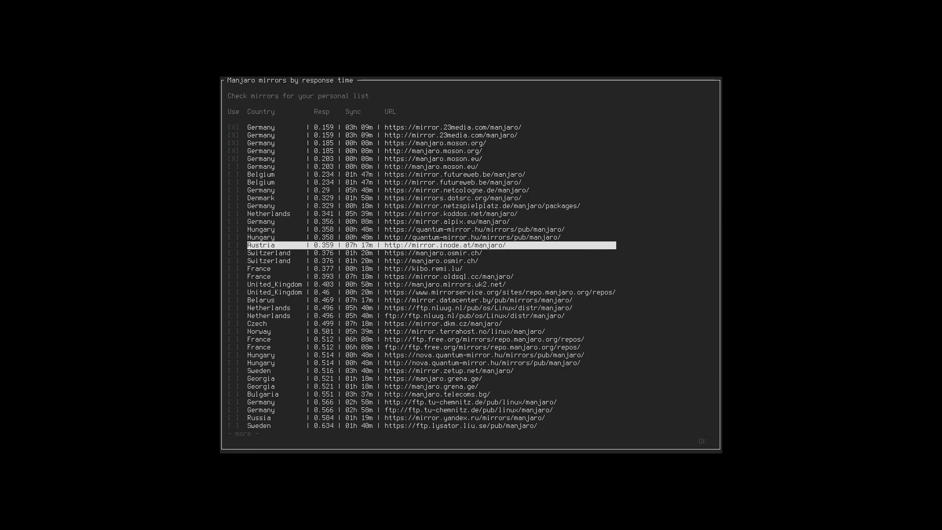
key(Up)
key(Up)
key(Up)
key(Up)
key(Up)
key(Up)
key(Up)
key(Up)
key(Up)
key(Up)
key(Up)
key(Up)
key(Up)
key(Up)
key(Up)
key(Up)
key(Up)
key(Up)
key(Up)
key(Up)
key(Up)
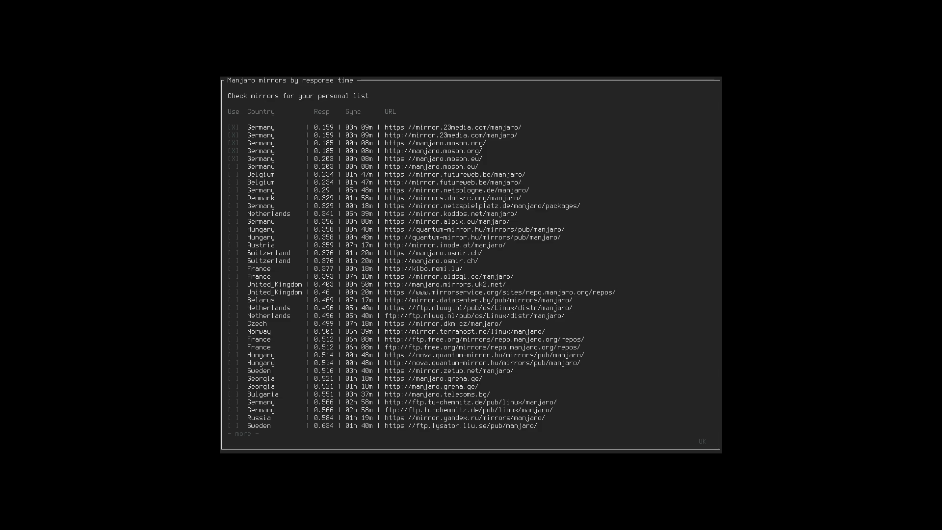
key(Down)
key(Down)
key(Down)
key(Down)
key(Down)
key(Down)
key(Down)
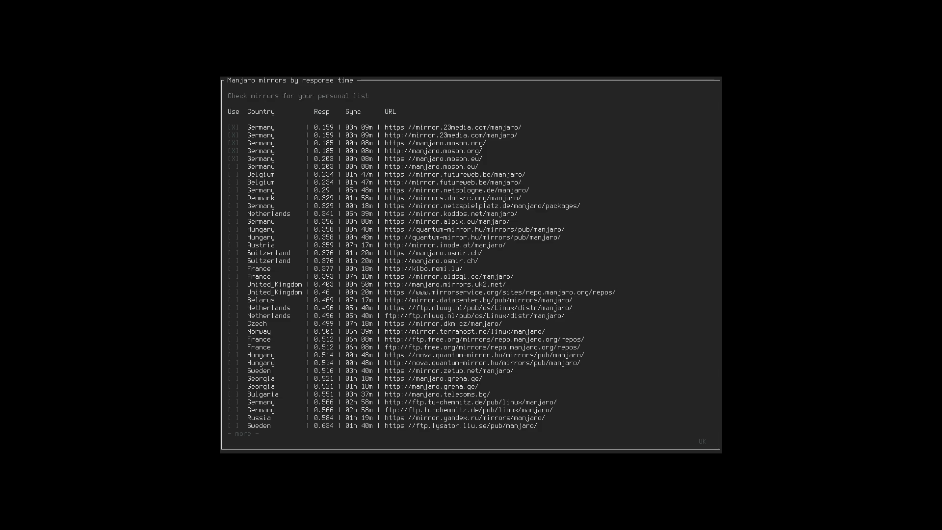
key(space)
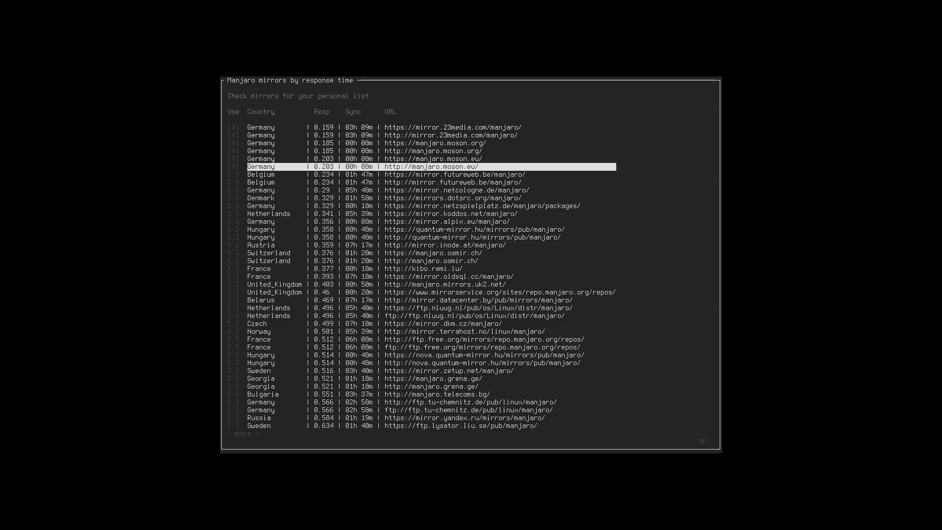
key(Down)
key(Down)
key(Down)
key(Down)
key(Down)
key(Down)
key(Down)
key(Down)
key(Down)
key(Down)
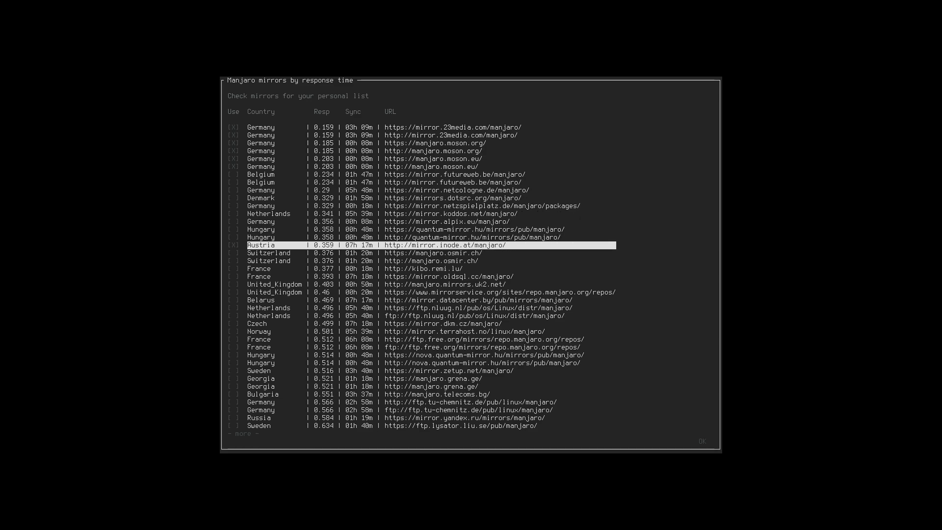
key(Down)
key(Down)
key(Down)
key(Down)
key(Down)
key(Down)
key(Down)
key(Down)
key(Down)
key(Down)
key(Down)
key(Down)
key(Down)
key(Down)
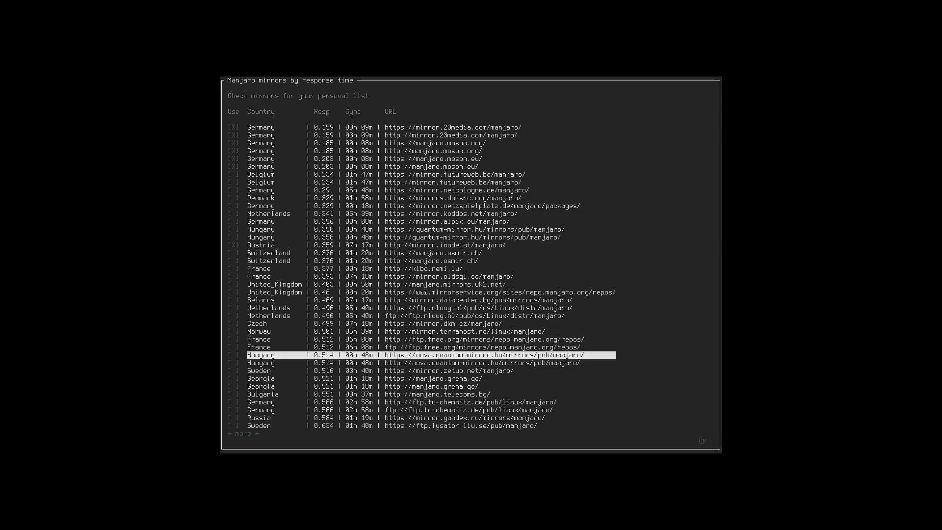
key(Tab)
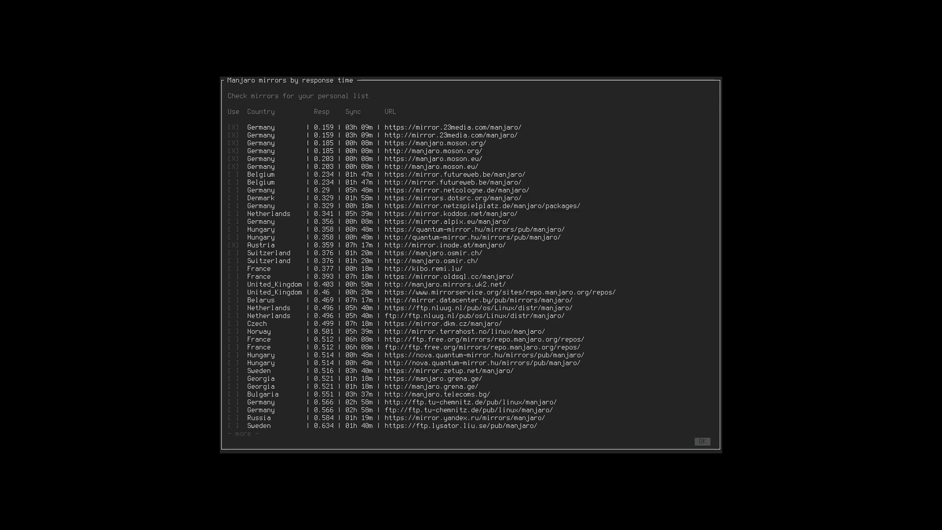
key(Return)
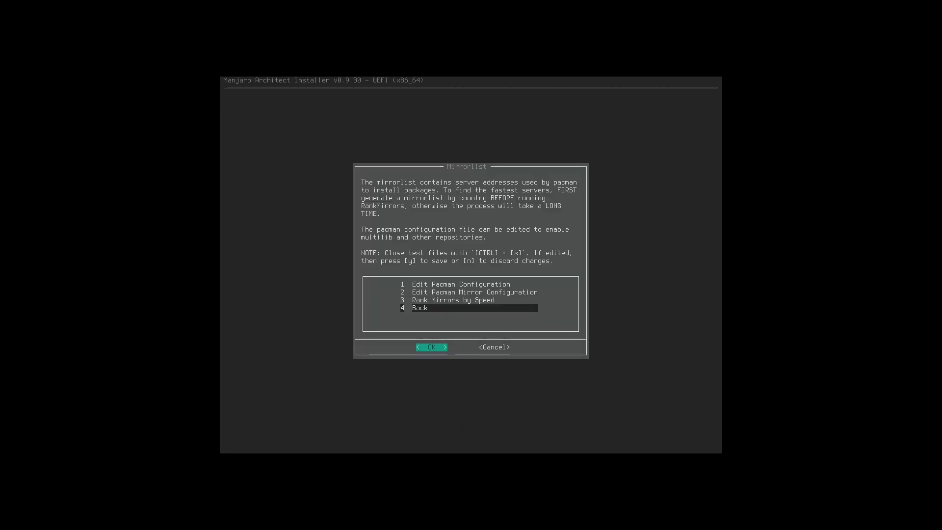
Go back to the preparation menu and refresh the pacman keys.
key(Return)
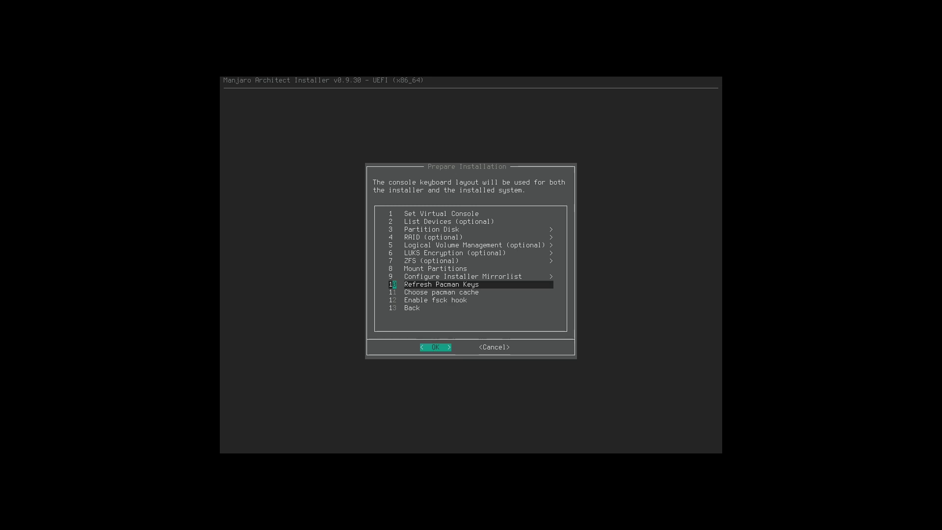
key(Down)
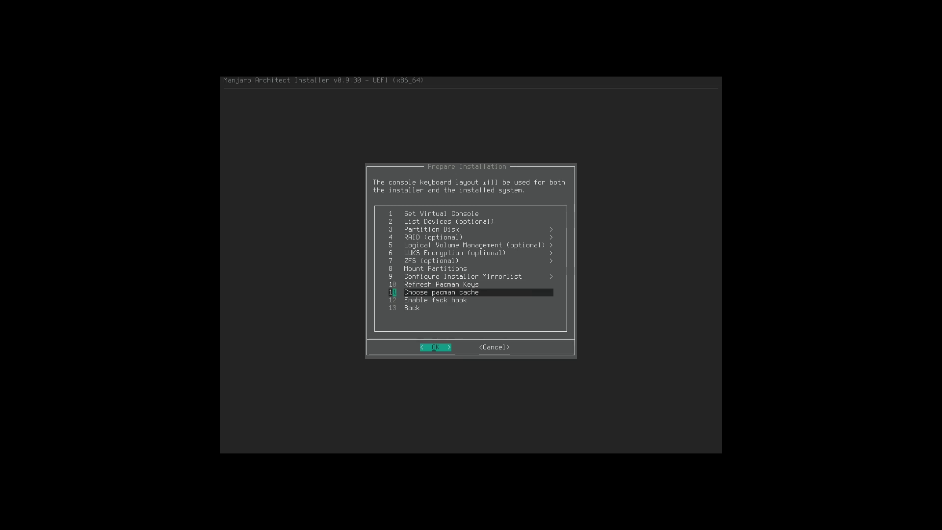
key(Up)
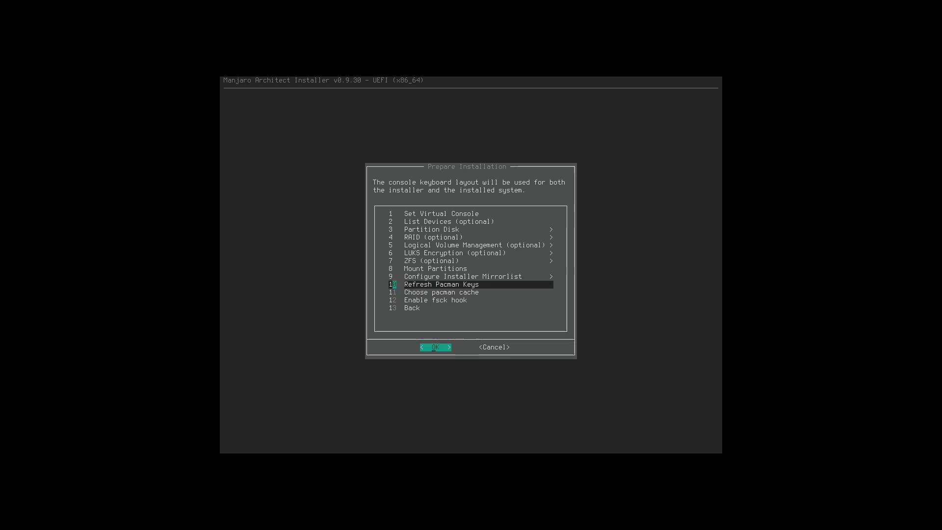
key(Down)
key(Up)
key(Return)
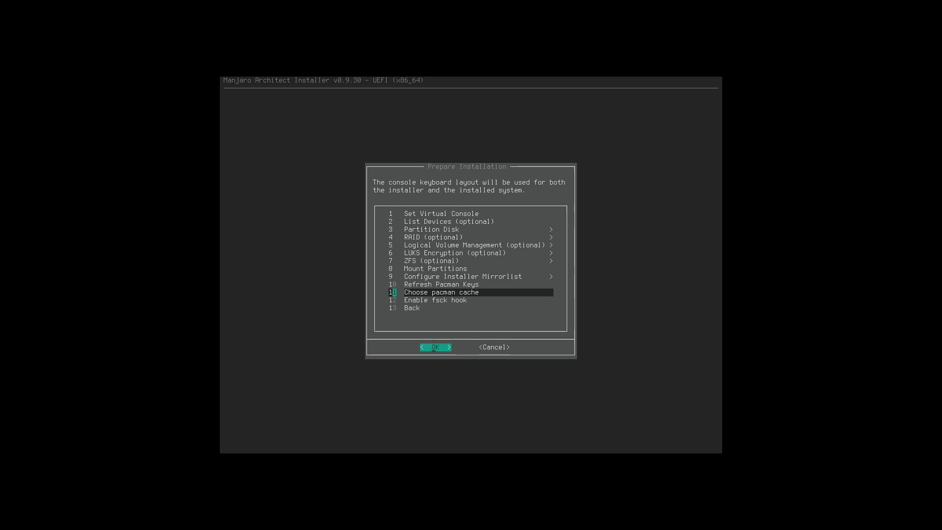
Decline the fsck hook by answering No.
key(Down)
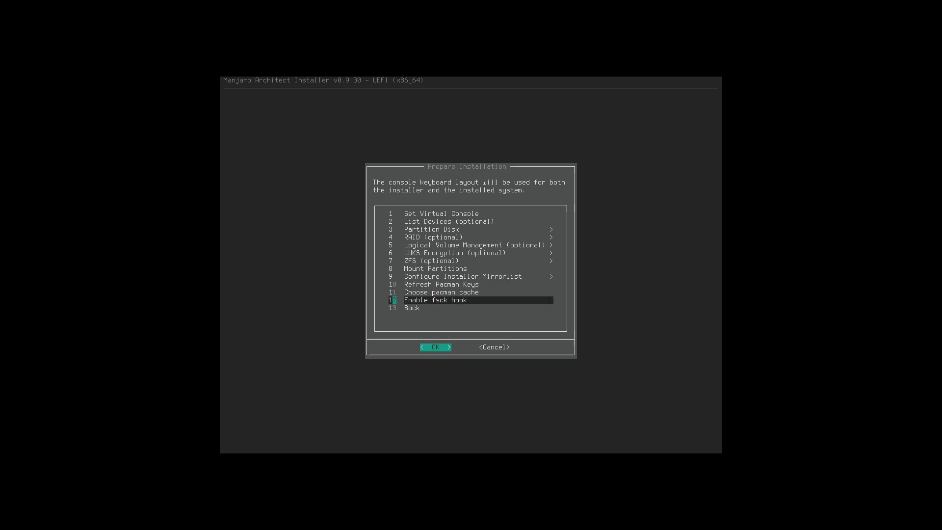
key(Return)
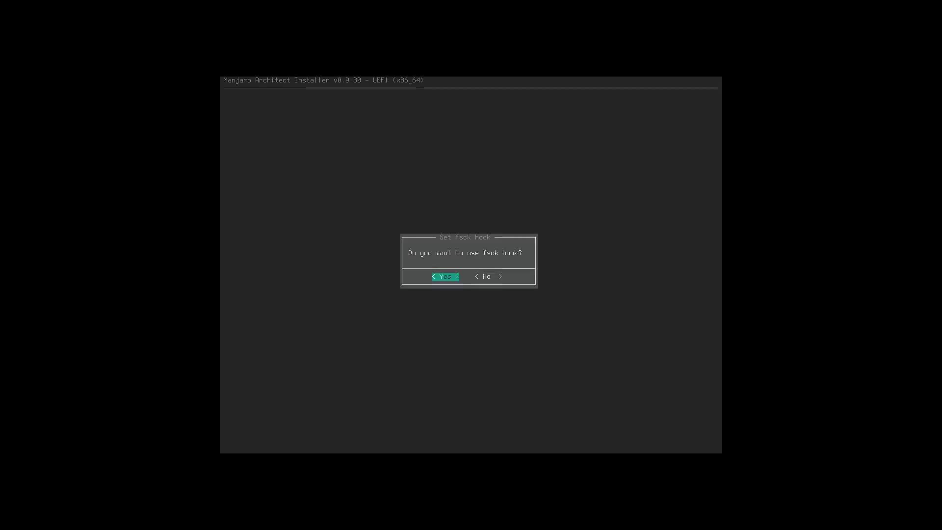
key(Right)
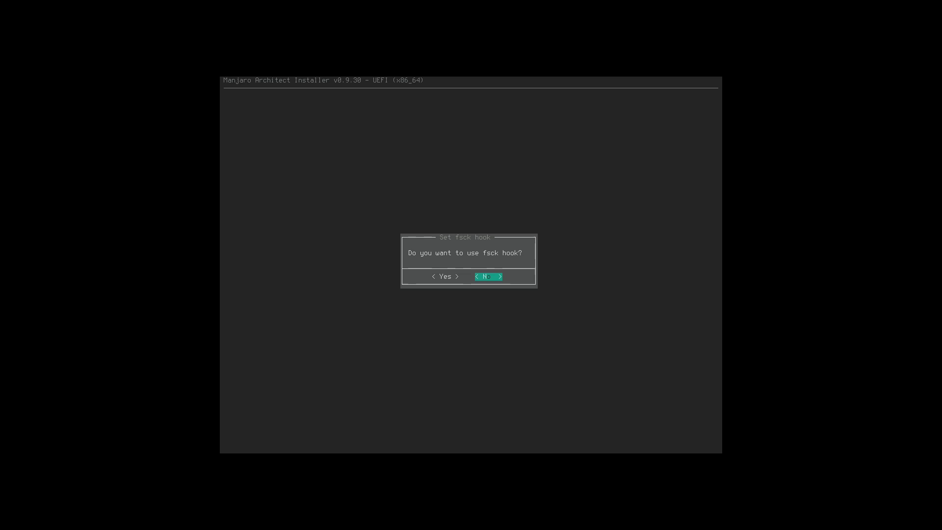
key(Return)
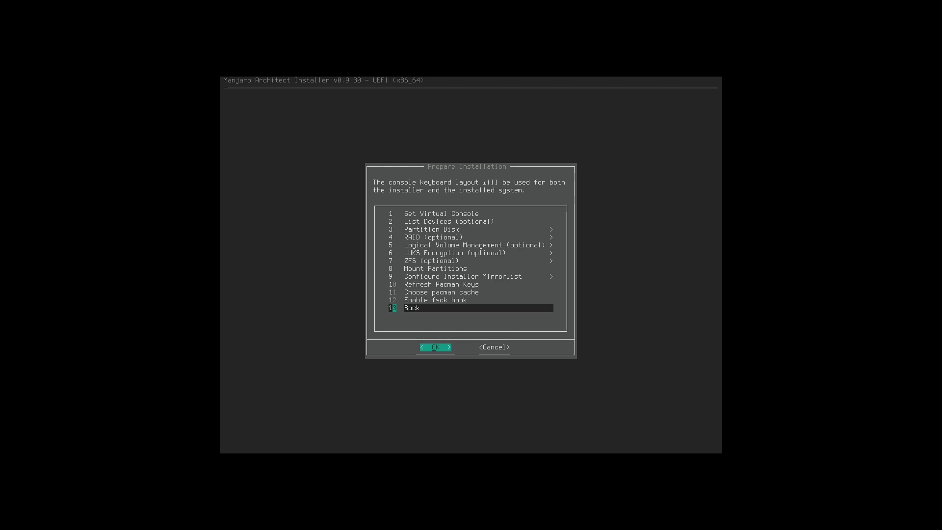
Return to the main menu and open Install Desktop System.
key(Return)
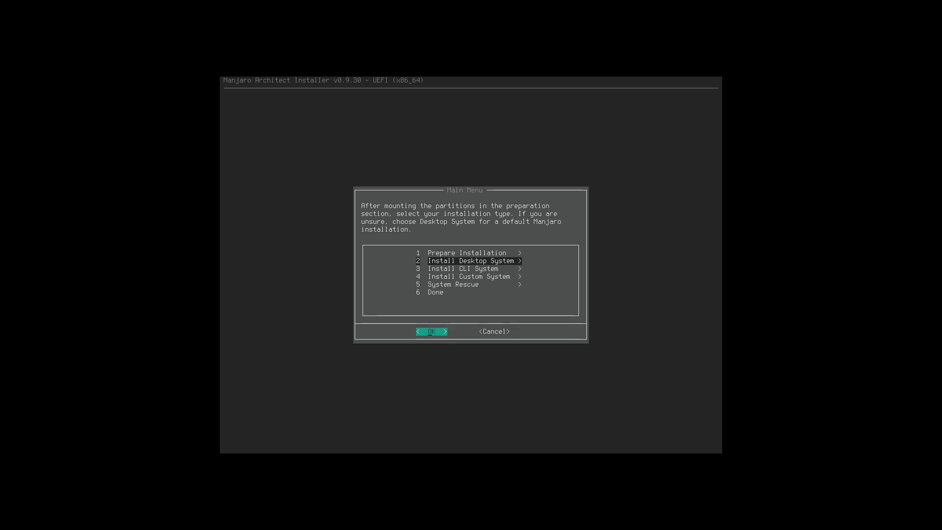
key(Up)
key(Return)
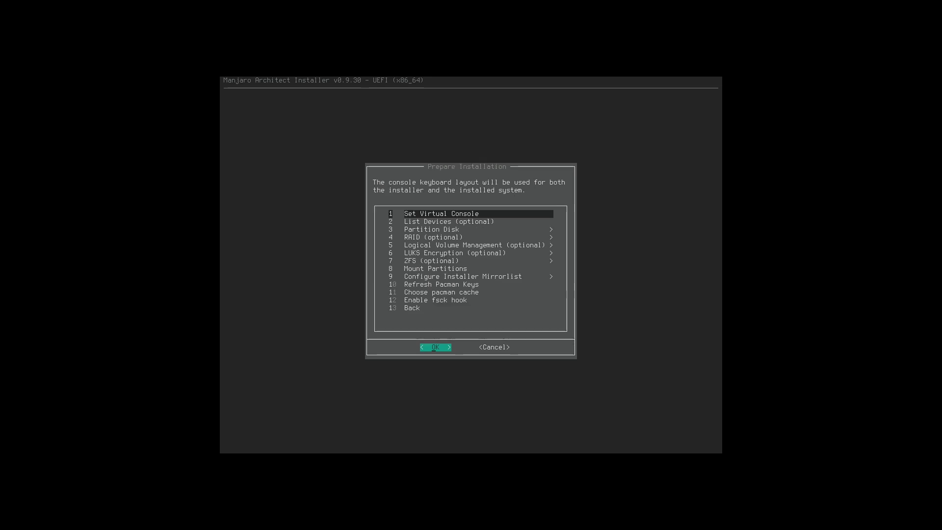
key(Down)
key(Down)
key(Down)
key(Down)
key(Down)
key(Down)
key(Down)
key(Down)
key(Down)
key(Down)
key(Down)
key(Down)
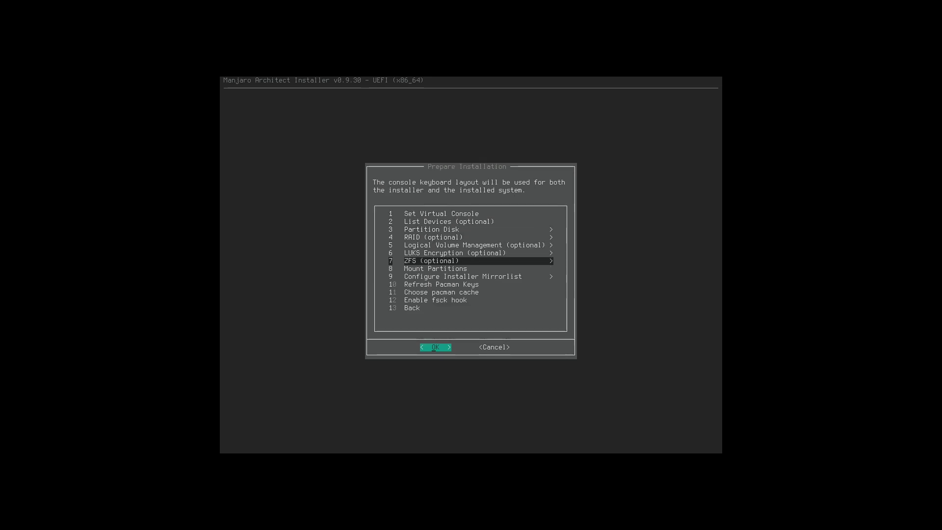
key(Return)
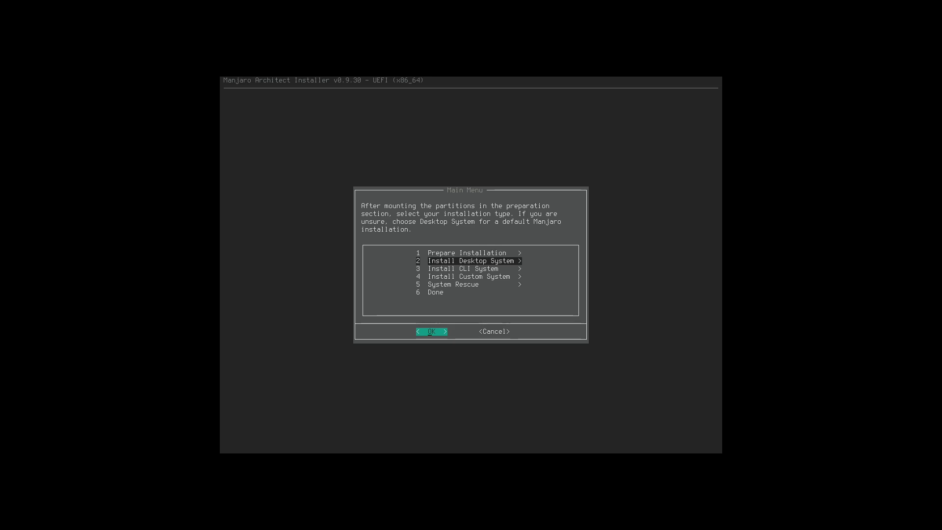
key(Return)
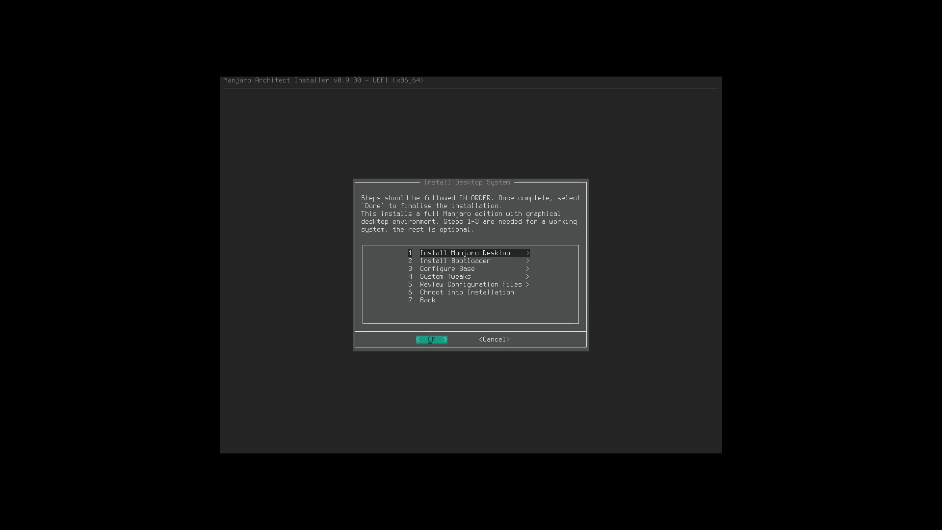
Add yay + base-devel and the linux57 and linux54 kernels to the base Manjaro install.
key(Return)
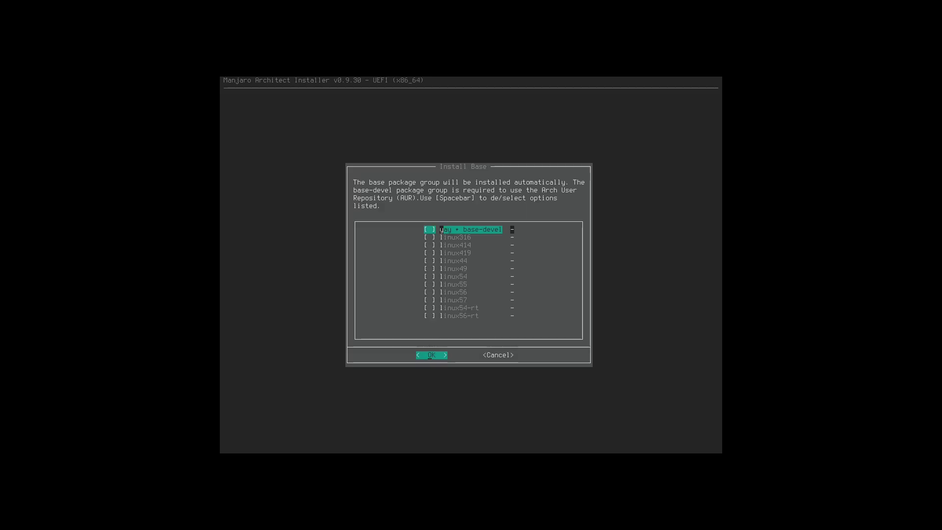
key(Right)
key(Left)
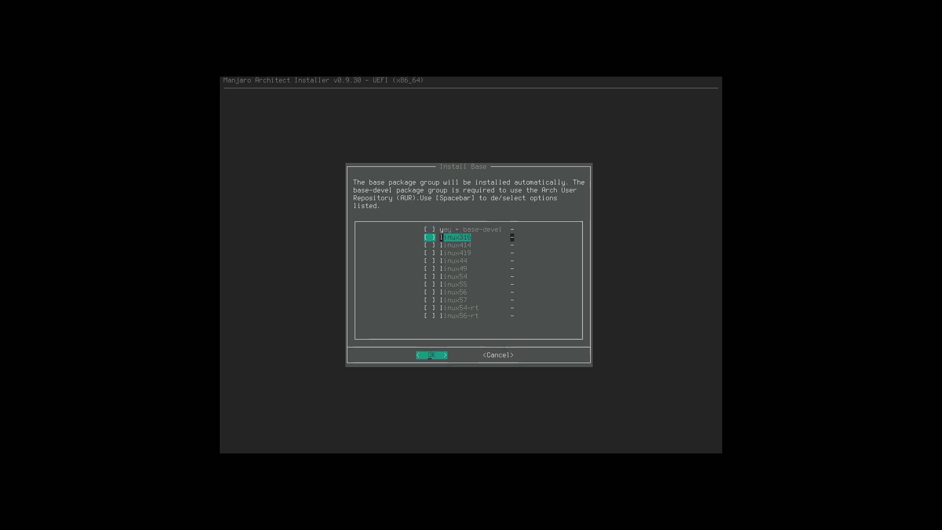
key(space)
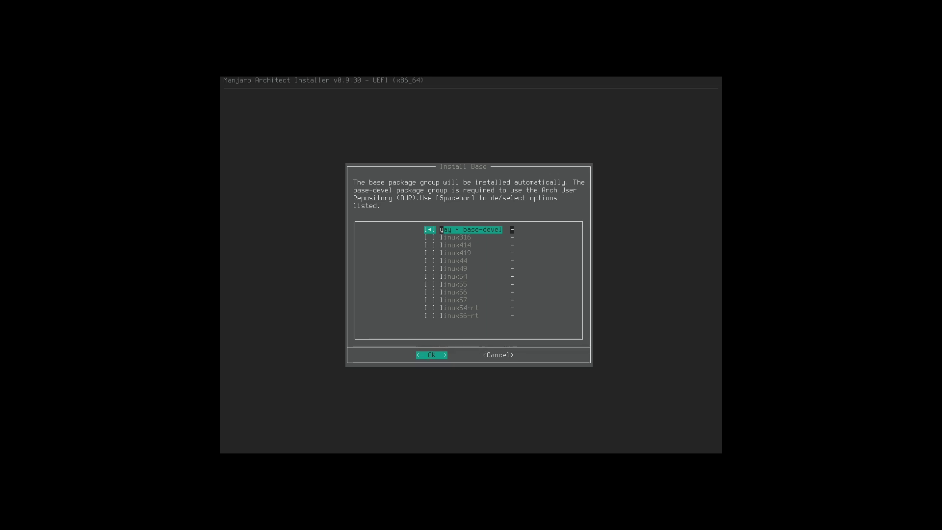
key(Down)
key(Down)
key(Down)
key(Down)
key(Down)
key(Down)
key(Down)
key(Down)
key(Down)
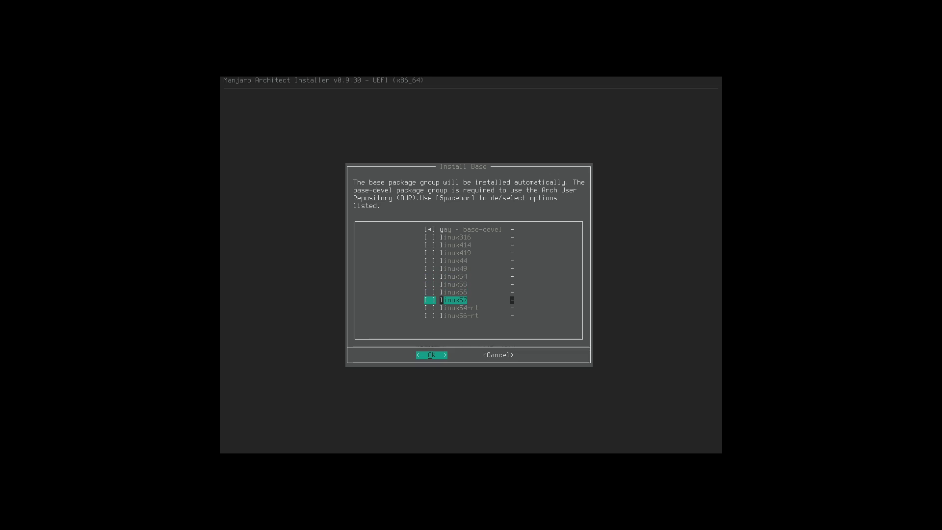
key(space)
key(Up)
key(Up)
key(Up)
key(space)
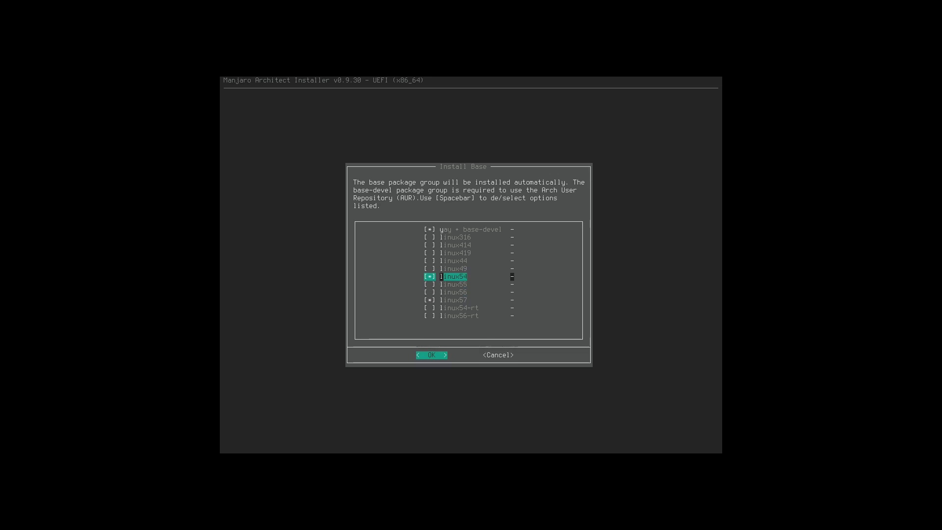
key(Return)
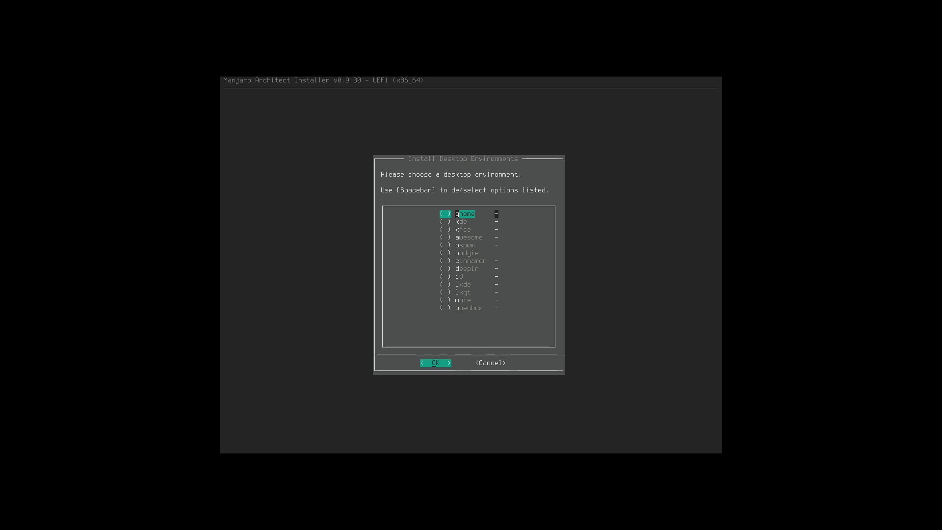
Choose the gnome desktop and add htop as an extra package.
key(space)
key(Return)
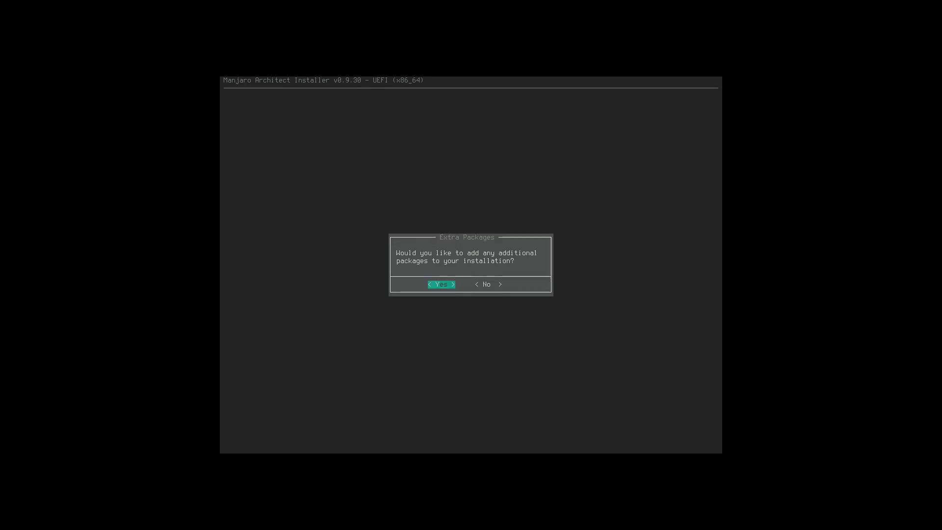
key(Return)
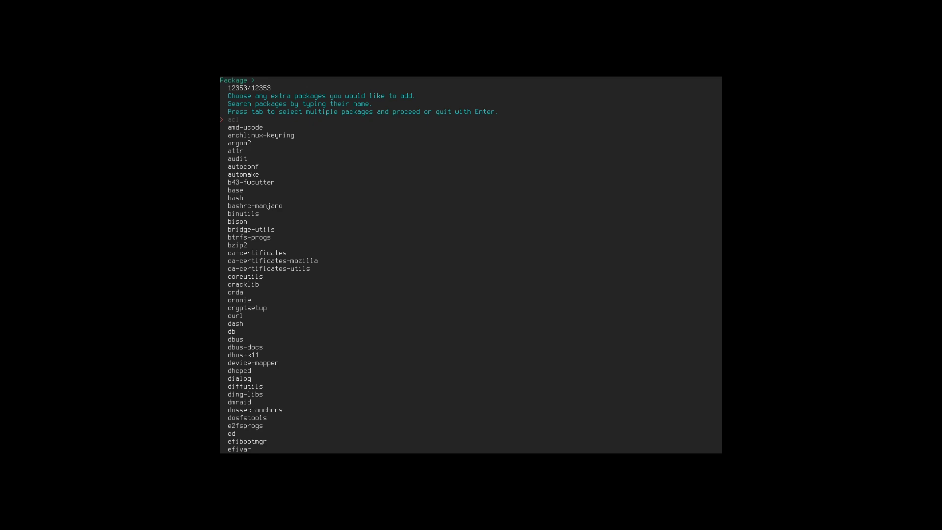
text(top)
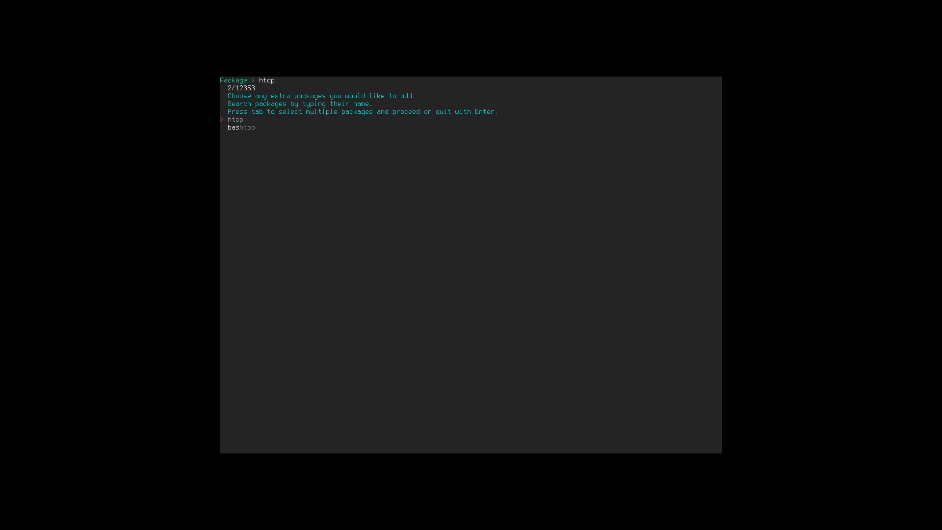
key(Tab)
text(htop)
key(Return)
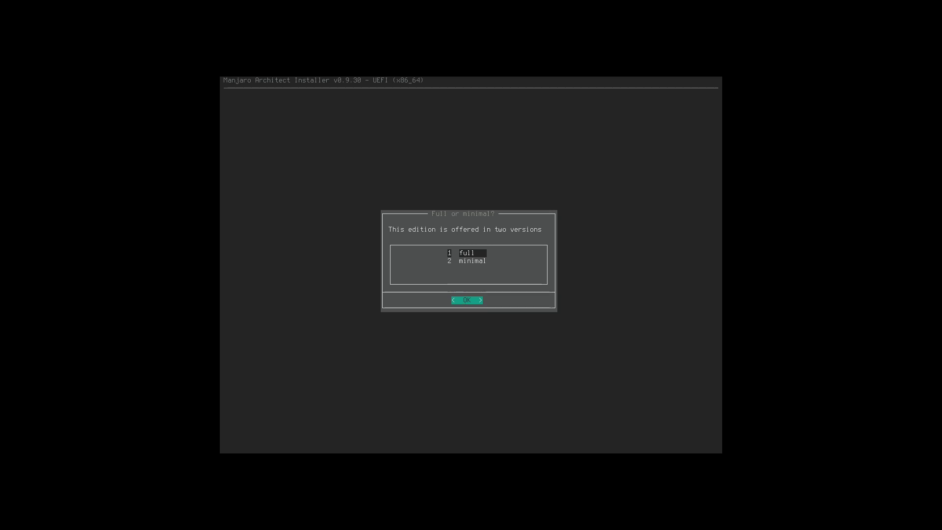
Pick the full edition, scroll the /mnt/.base package list down to htop, and start installing.
key(Return)
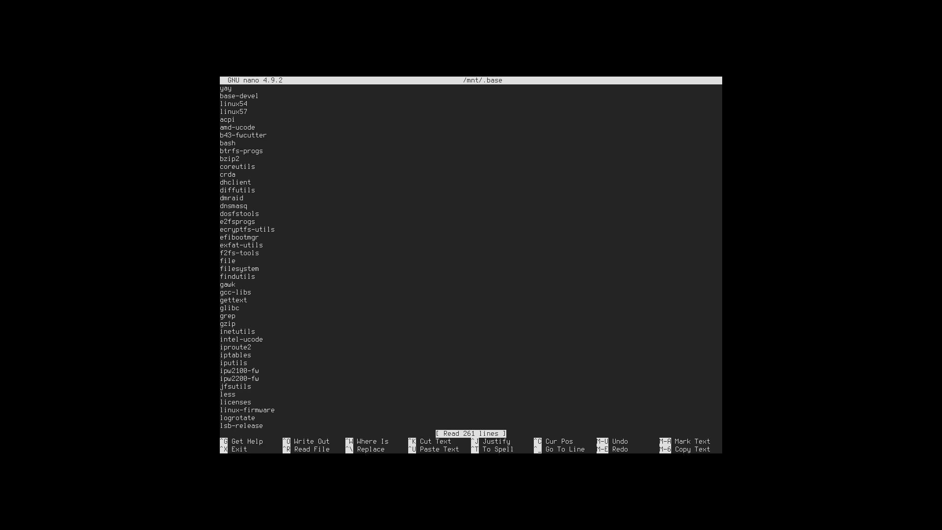
key(Down)
key(Down)
key(Down)
key(Down)
key(Down)
key(Down)
key(Down)
key(Down)
key(Down)
key(Down)
key(Down)
key(Down)
key(Down)
key(Down)
key(Down)
key(Down)
key(Down)
key(Down)
key(Down)
key(Down)
key(Down)
key(Down)
key(Down)
key(Down)
key(Down)
key(Down)
key(Down)
key(Down)
key(Down)
key(Down)
key(Down)
key(Down)
key(Down)
key(Down)
key(Down)
key(Down)
key(Down)
key(Down)
key(Down)
key(Down)
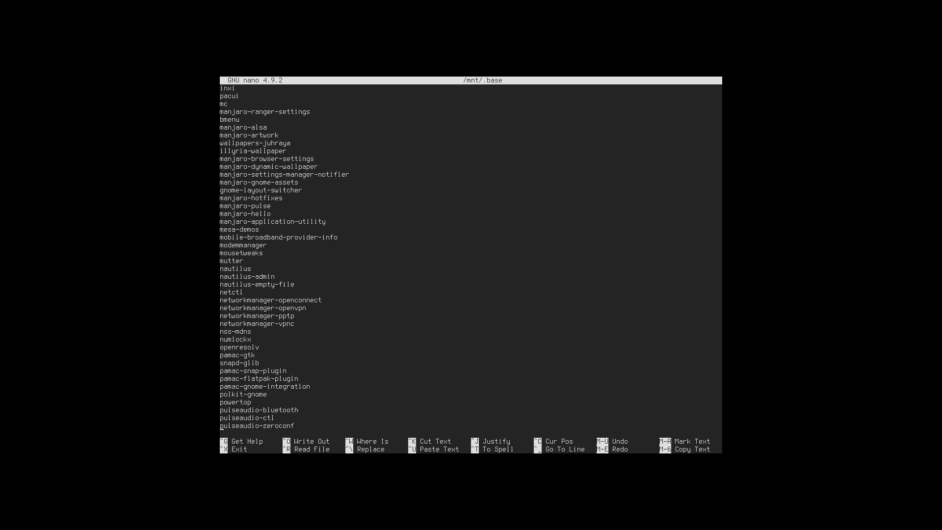
key(Page_Down)
key(Page_Down)
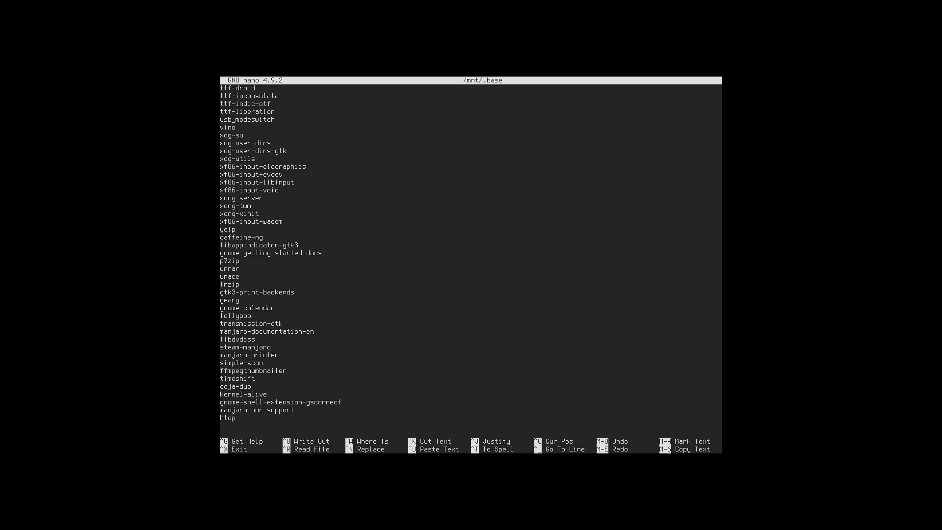
key(ctrl+x)
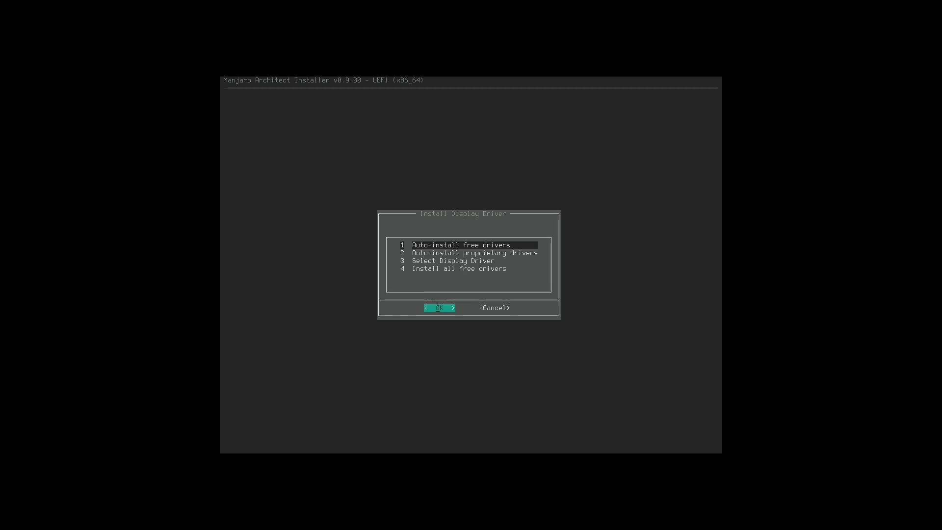
Auto-install the free video-virtualmachine driver and continue once it finishes.
key(Return)
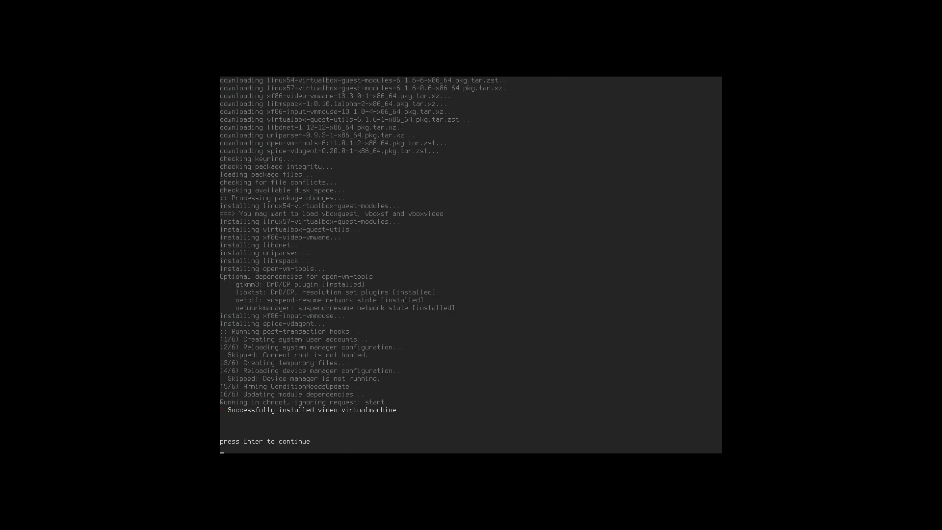
key(Return)
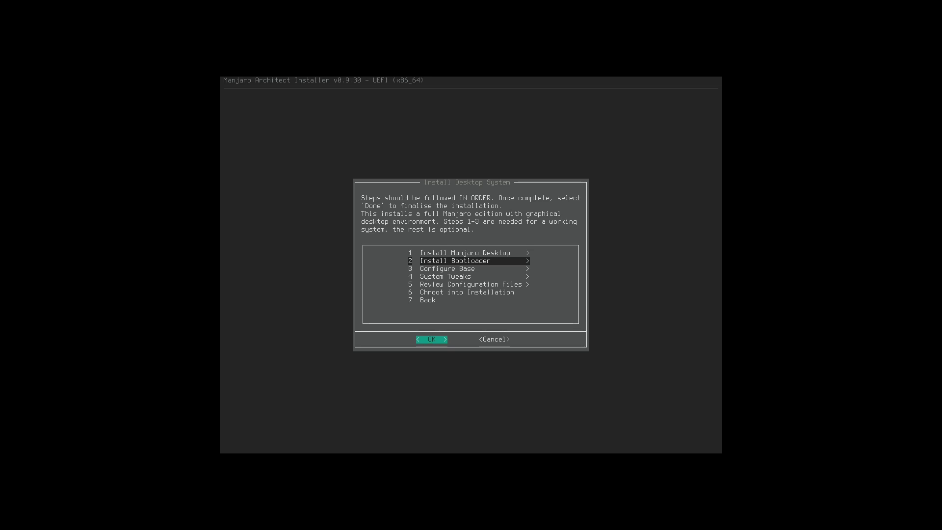
Install grub as the UEFI bootloader and set it as the default bootx64.efi.
key(Return)
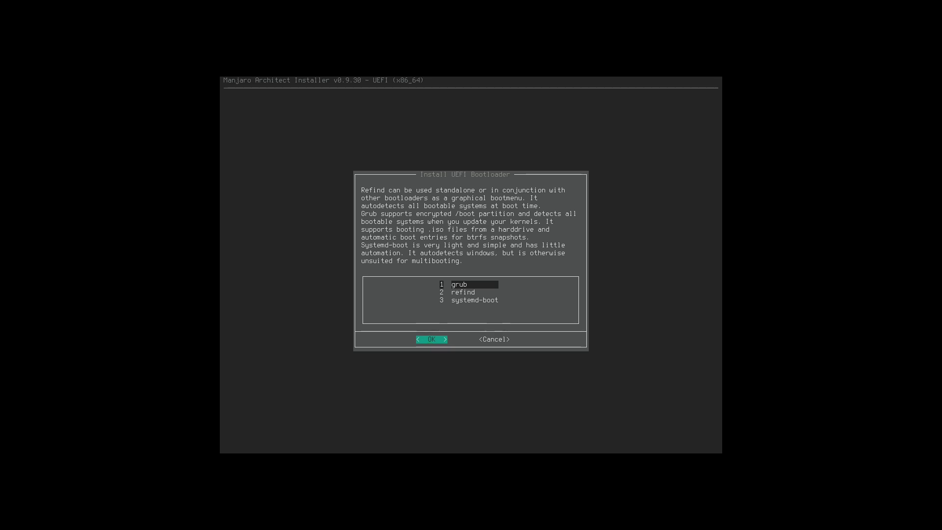
key(Return)
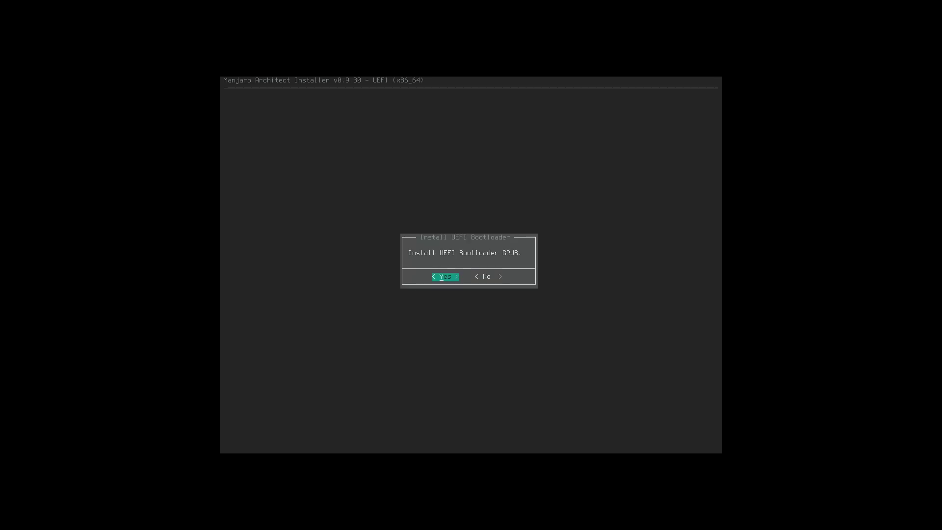
key(Return)
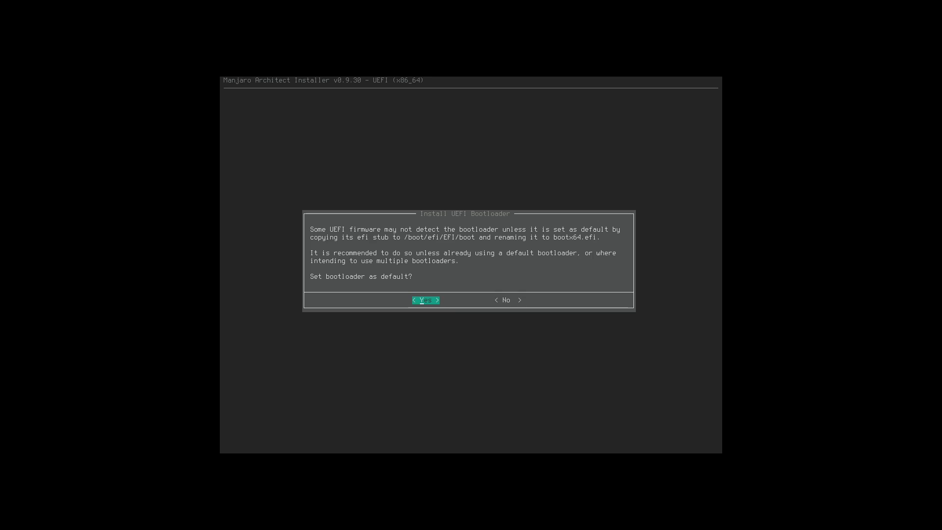
key(Return)
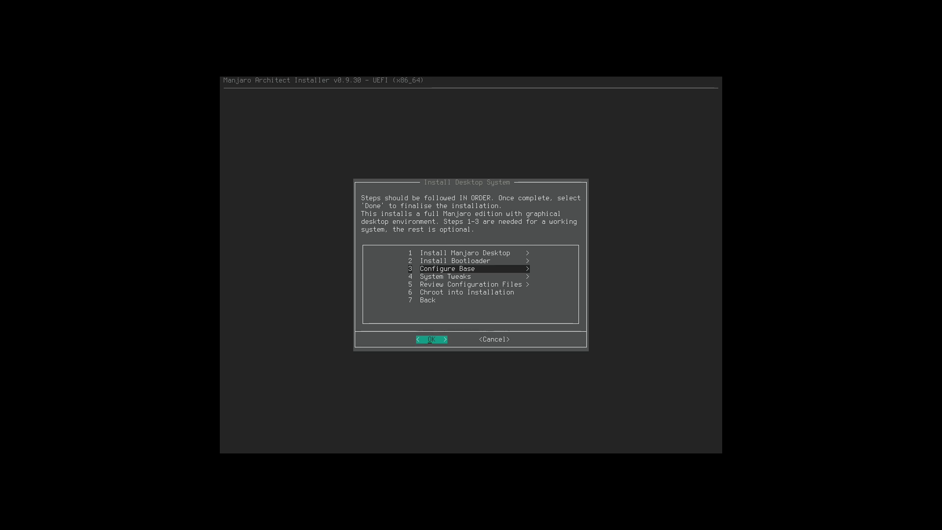
Generate the fstab with 'fstabgen -U -p' so entries reference device UUIDs.
key(Return)
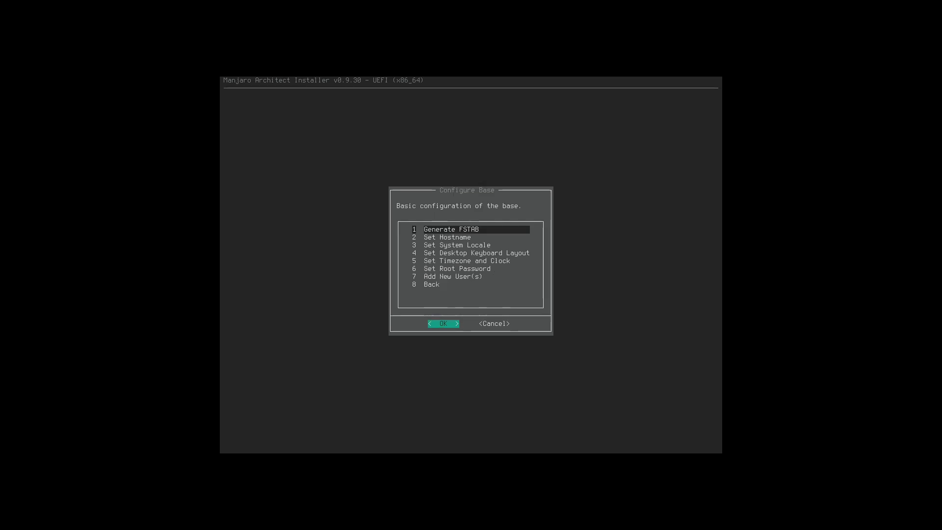
key(Return)
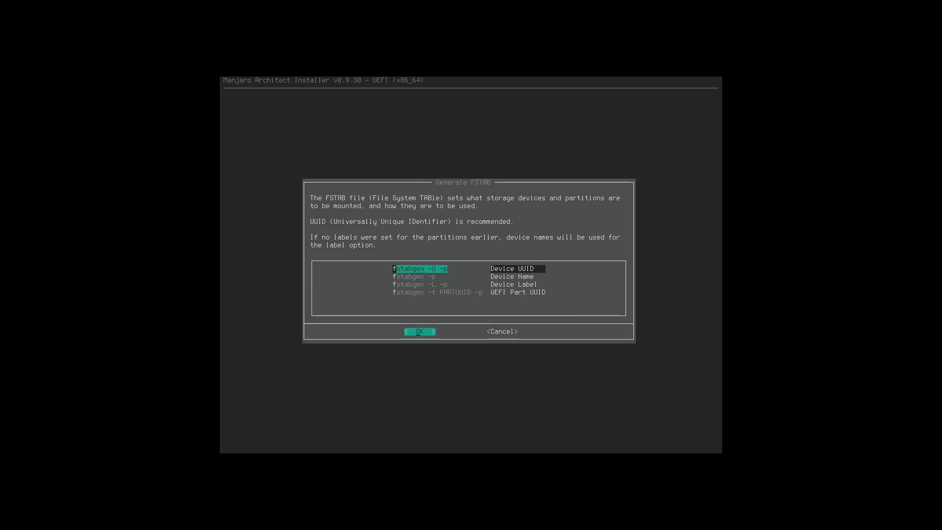
key(Down)
key(Down)
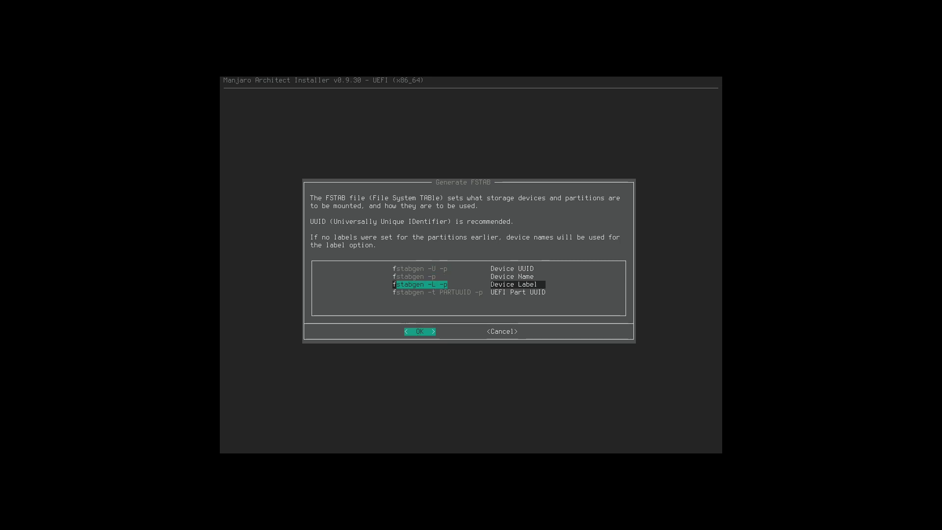
key(Up)
key(Up)
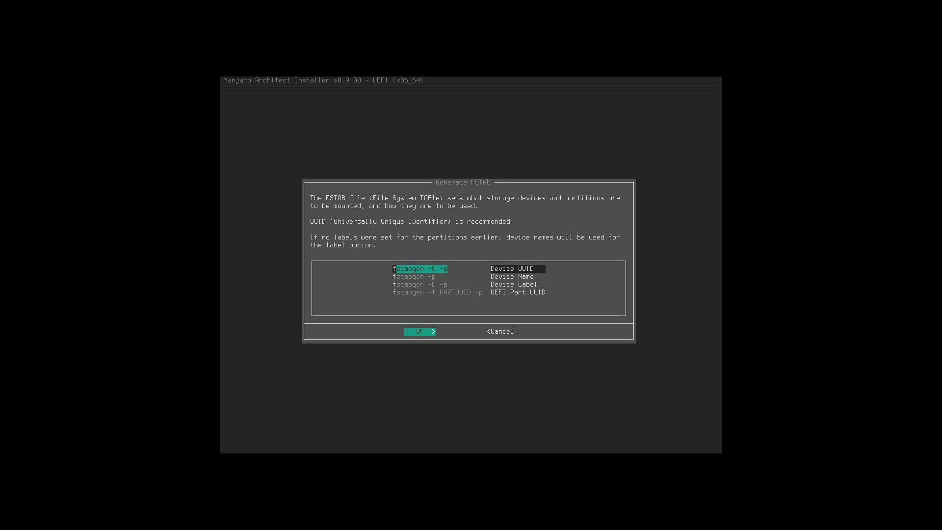
key(Return)
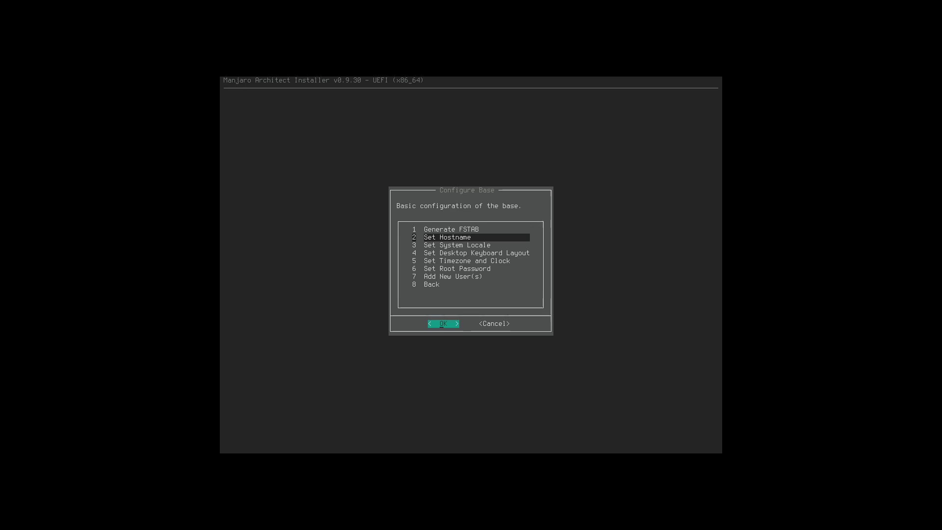
Accept 'manjaro' as hostname and pick sl_SI.UTF-8 for both system language and locale.
key(Return)
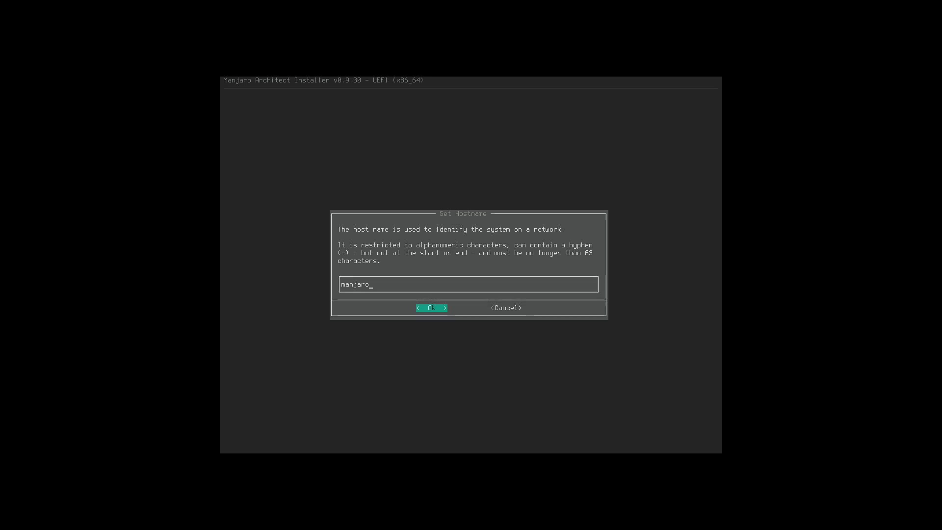
key(Return)
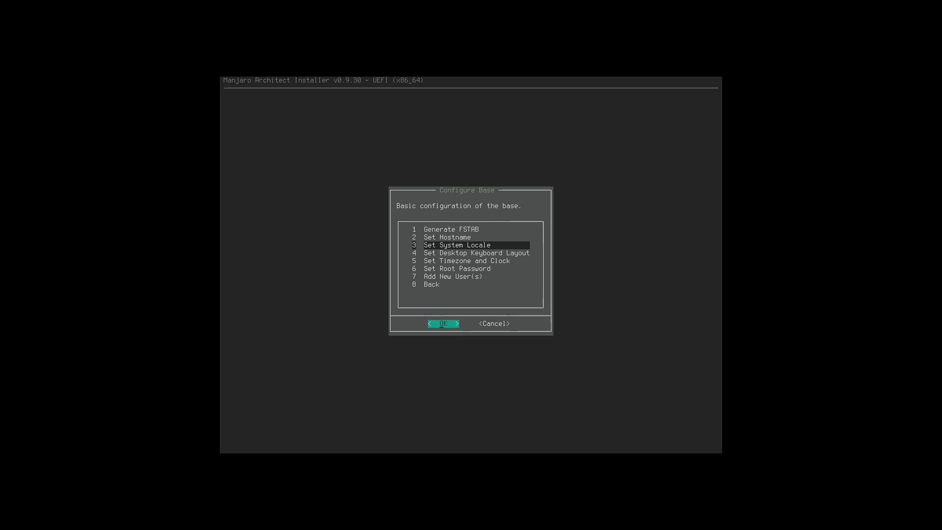
key(Return)
key(Down)
key(Down)
key(Down)
key(Down)
key(Down)
key(Down)
key(Down)
key(Down)
key(Down)
key(Down)
key(Down)
key(Down)
key(Down)
key(Down)
key(Down)
key(Down)
key(Down)
key(Down)
key(Down)
key(Down)
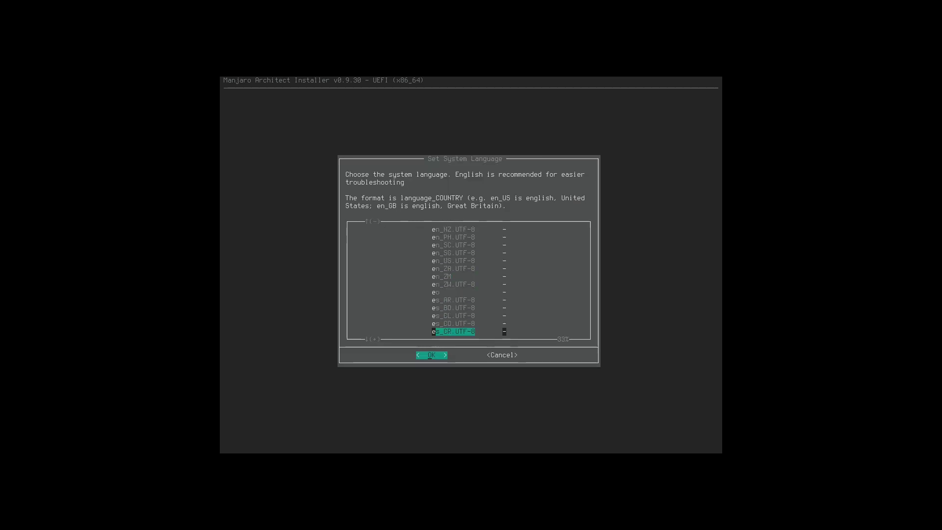
key(Down)
key(Down)
key(Down)
key(Down)
key(Down)
key(Down)
key(Down)
key(Down)
key(Down)
key(Down)
key(Down)
key(Down)
key(Down)
key(Down)
key(Down)
key(Down)
key(Down)
key(Down)
key(Down)
key(Down)
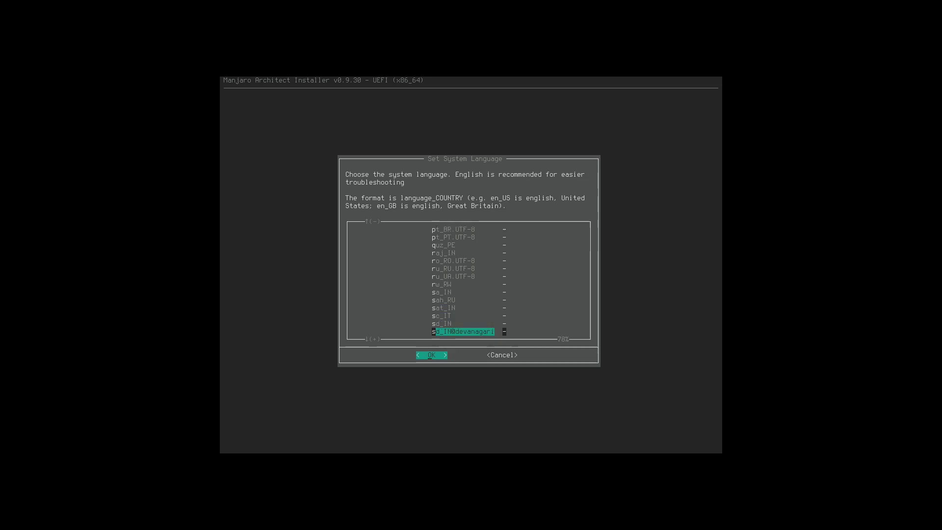
key(Down)
key(Down)
key(Down)
key(Down)
key(Down)
key(Down)
key(Down)
key(Down)
key(Up)
key(Up)
key(Up)
key(Up)
key(Up)
key(Up)
key(Up)
key(Up)
key(Up)
key(Down)
key(Down)
key(Down)
key(Down)
key(Down)
key(Down)
key(Down)
key(Down)
key(Down)
key(Down)
key(Down)
key(Up)
key(Up)
key(Up)
key(Up)
key(Up)
key(Up)
key(Up)
key(Up)
key(Down)
key(Down)
key(Down)
key(Down)
key(Down)
key(Down)
key(Return)
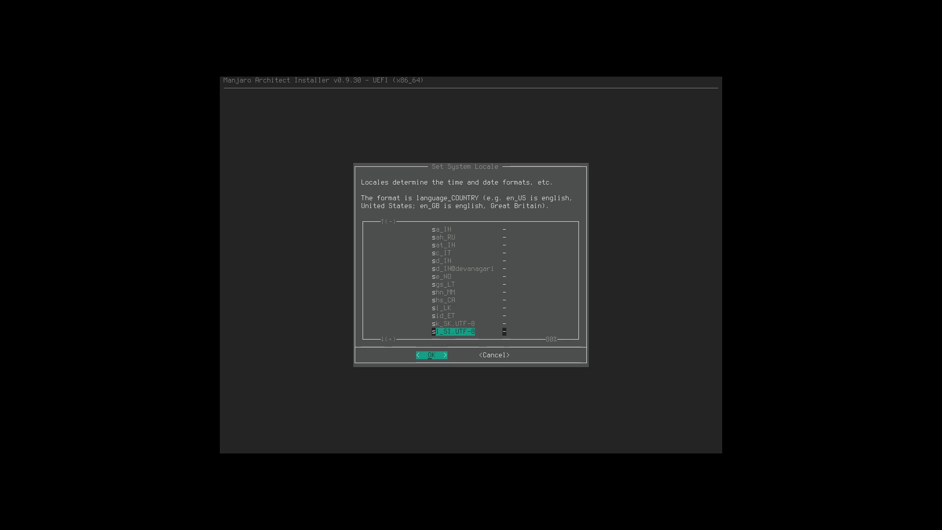
key(Return)
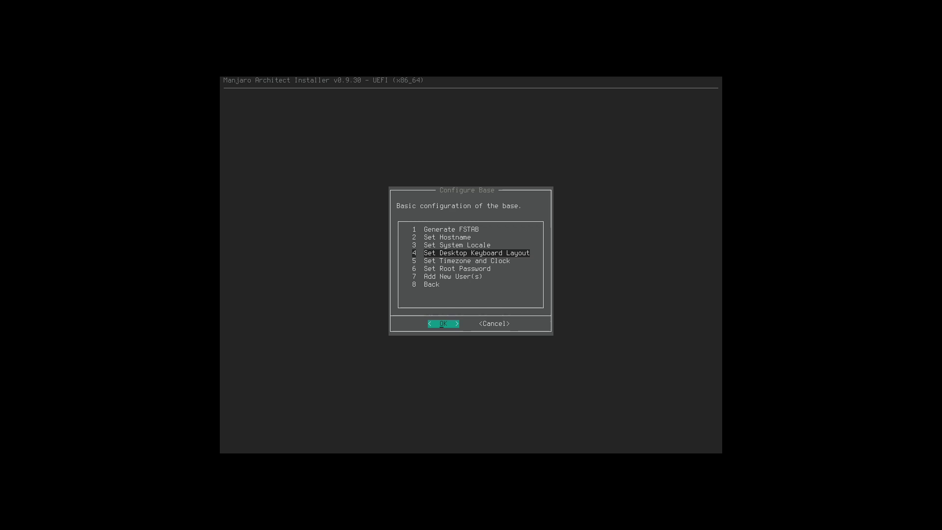
Set the desktop keyboard layout to si.
key(Return)
key(Down)
key(Down)
key(Down)
key(Down)
key(Down)
key(Down)
key(Down)
key(Down)
key(Down)
key(Down)
key(Down)
key(Down)
key(Down)
key(Down)
key(Down)
key(Down)
key(Down)
key(Down)
key(Down)
key(Down)
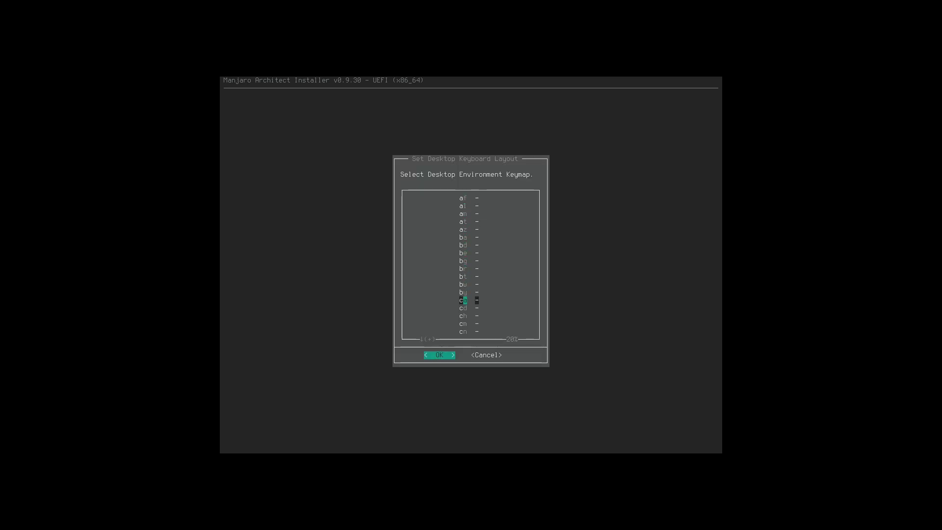
key(Down)
key(Down)
key(Down)
key(Down)
key(Down)
key(Down)
key(Down)
key(Down)
key(Down)
key(Down)
key(Down)
key(Down)
key(Down)
key(Down)
key(Down)
key(Down)
key(Down)
key(Down)
key(Down)
key(Down)
key(Up)
key(Return)
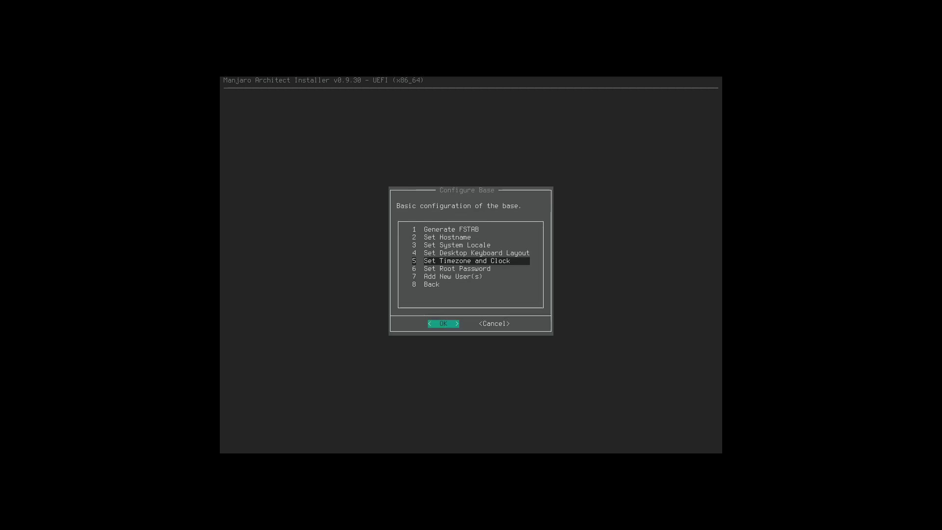
Set the time zone to Europe/Ljubljana with the hardware clock on localtime.
key(Return)
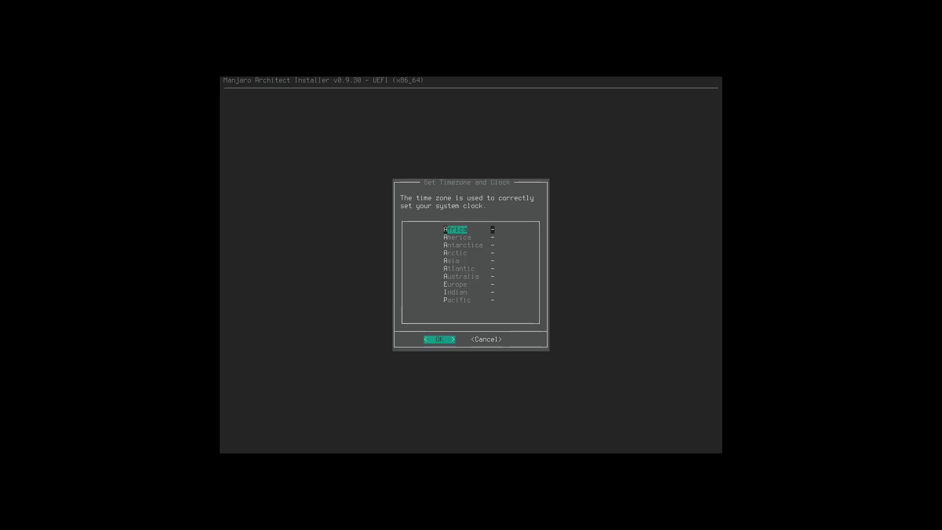
key(Down)
key(Down)
key(Down)
key(Down)
key(Down)
key(Down)
key(Down)
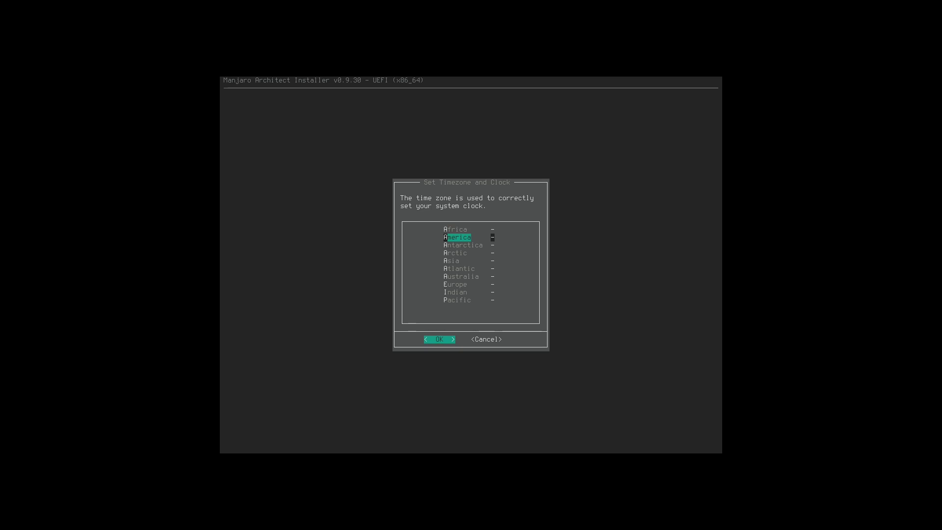
key(Return)
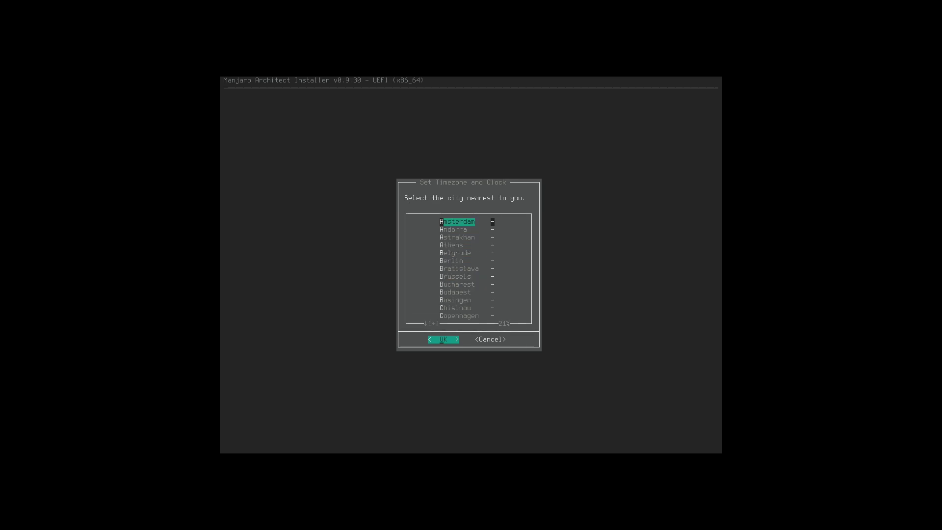
key(l)
key(l)
key(Return)
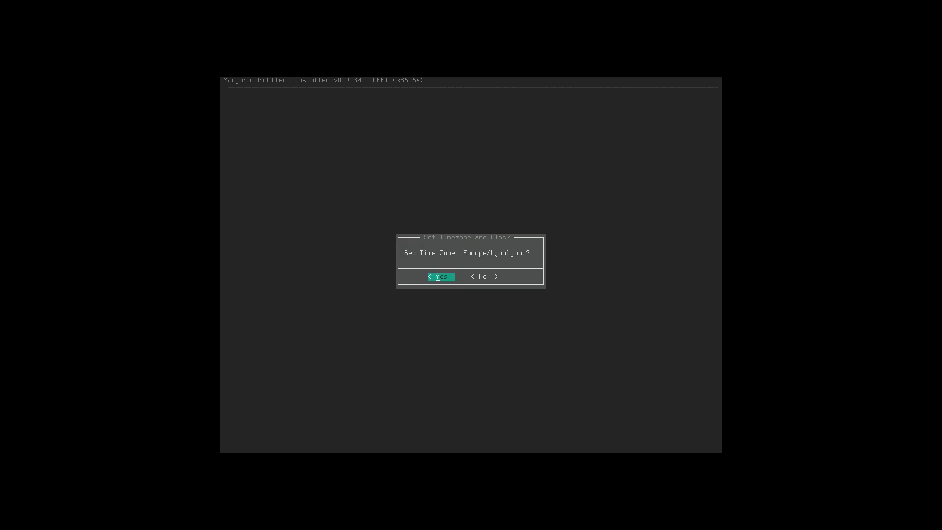
key(Return)
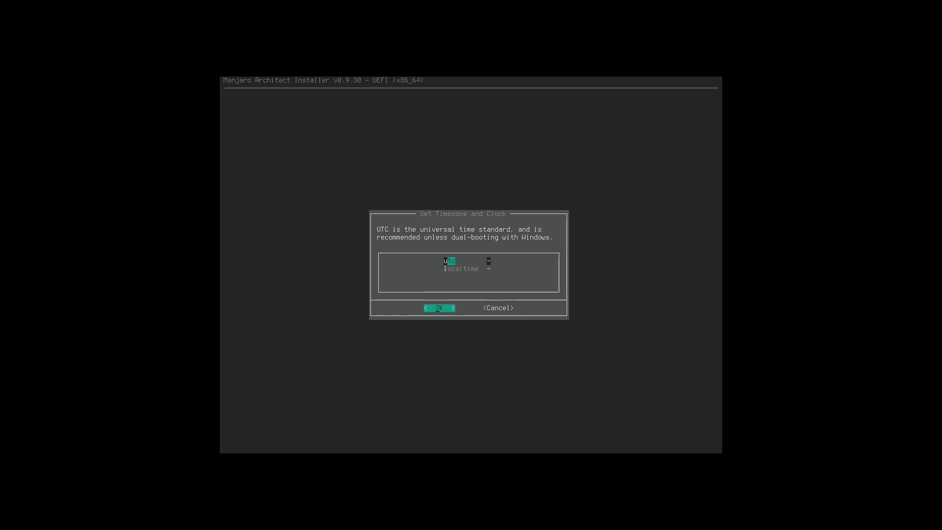
key(Down)
key(Return)
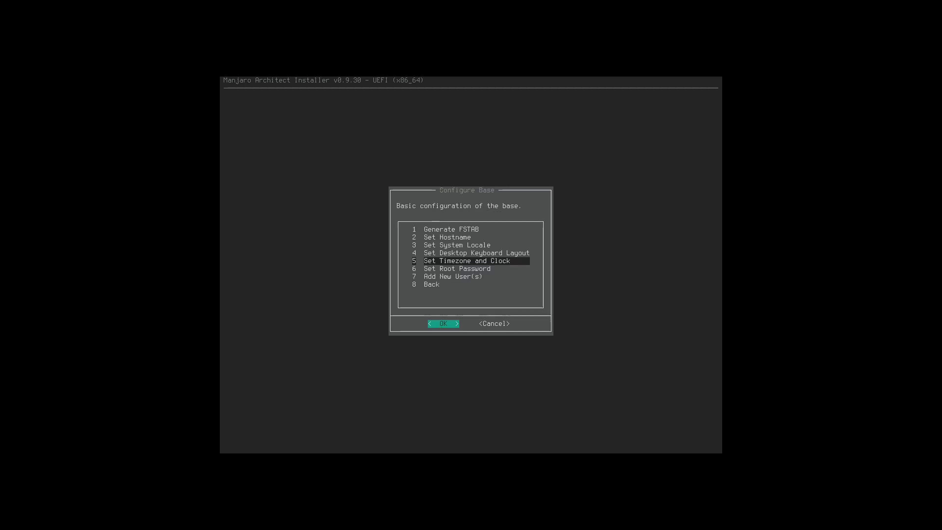
Enter and confirm the root password, then start adding a new user.
key(Down)
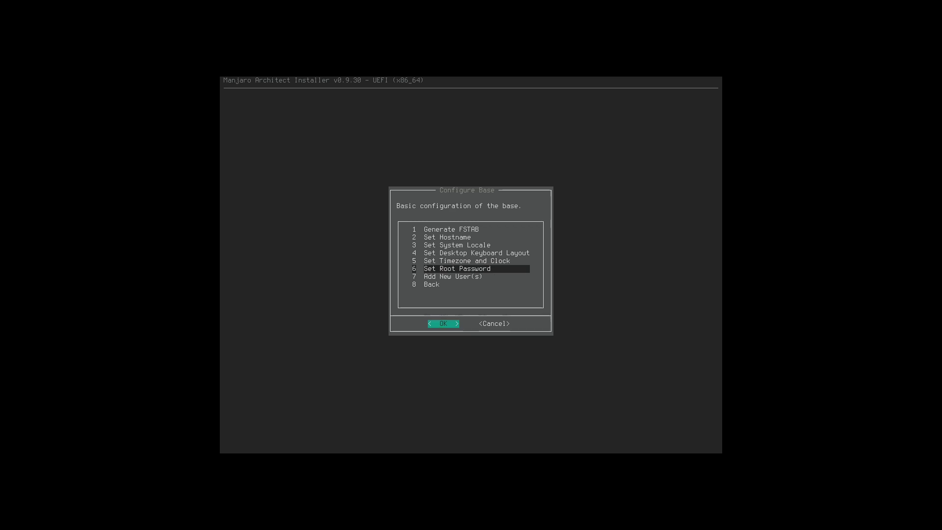
key(Return)
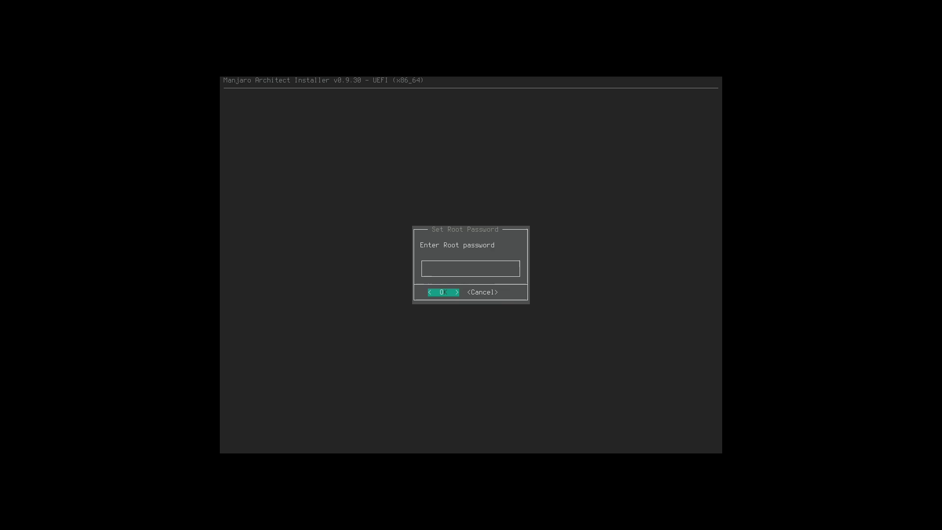
text(****)
key(Return)
text(****)
key(Return)
key(Return)
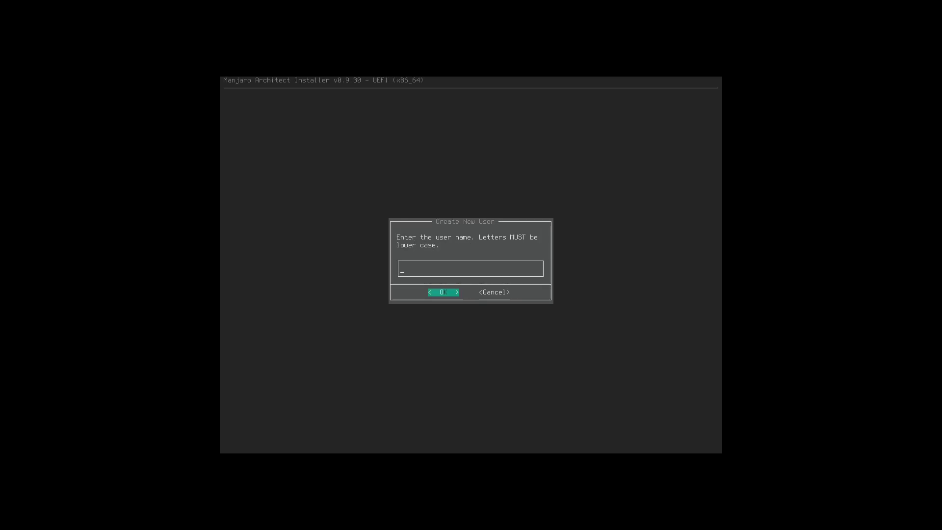
Create the first user account with the fish shell and set its password twice.
text(bigp)
key(Return)
key(Down)
key(Down)
key(space)
key(Up)
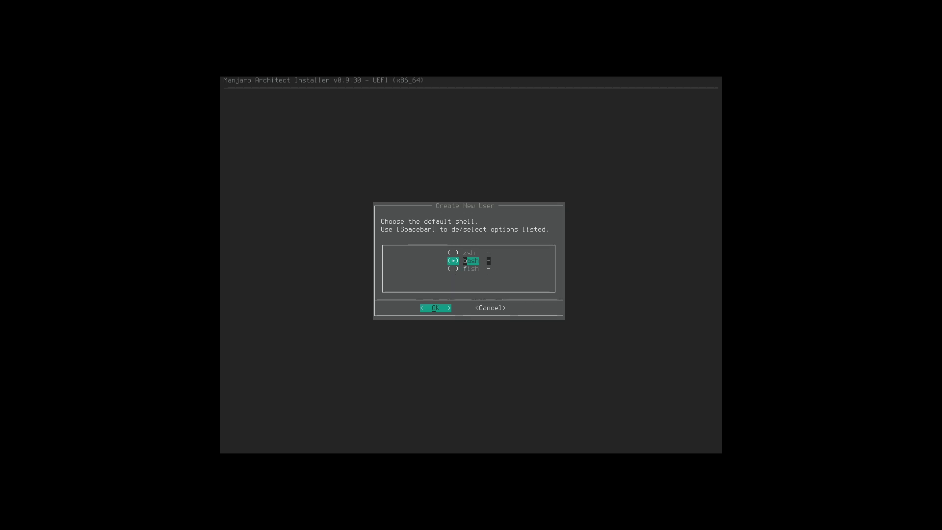
key(Return)
text(****)
key(Return)
text(****)
key(Return)
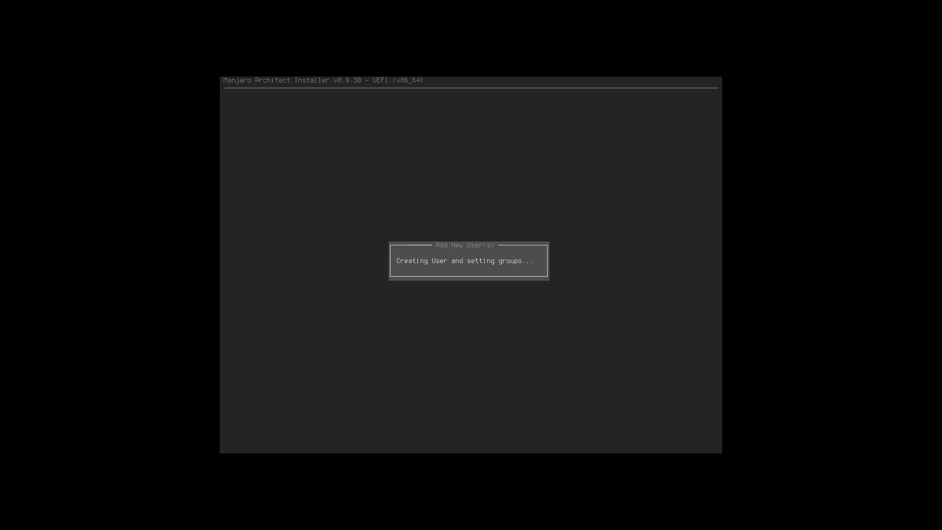
Add a second user named 'test' with the fish shell and its password.
key(Up)
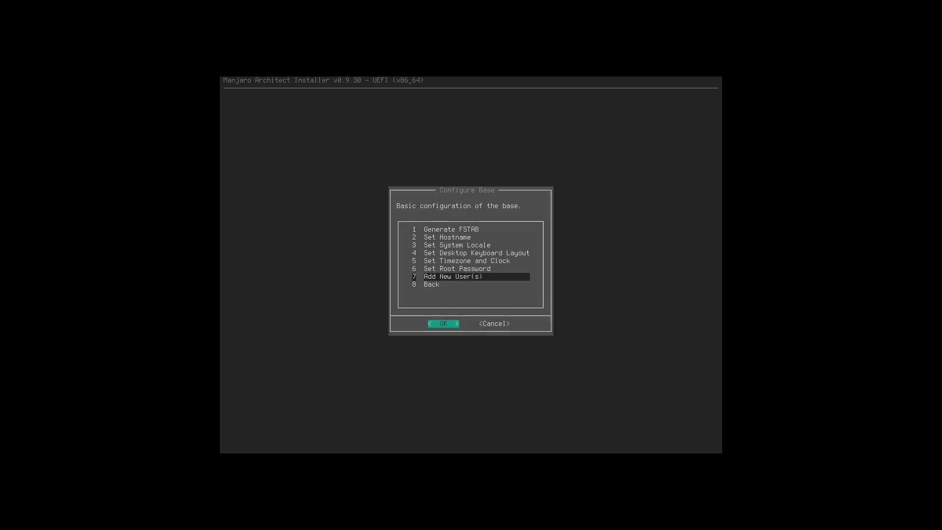
key(Return)
text(test)
key(Return)
key(Down)
key(Down)
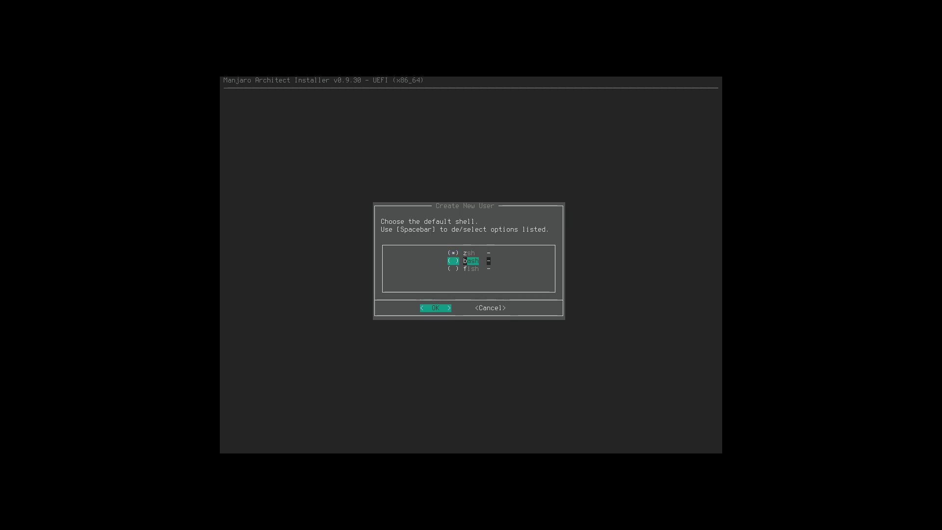
key(space)
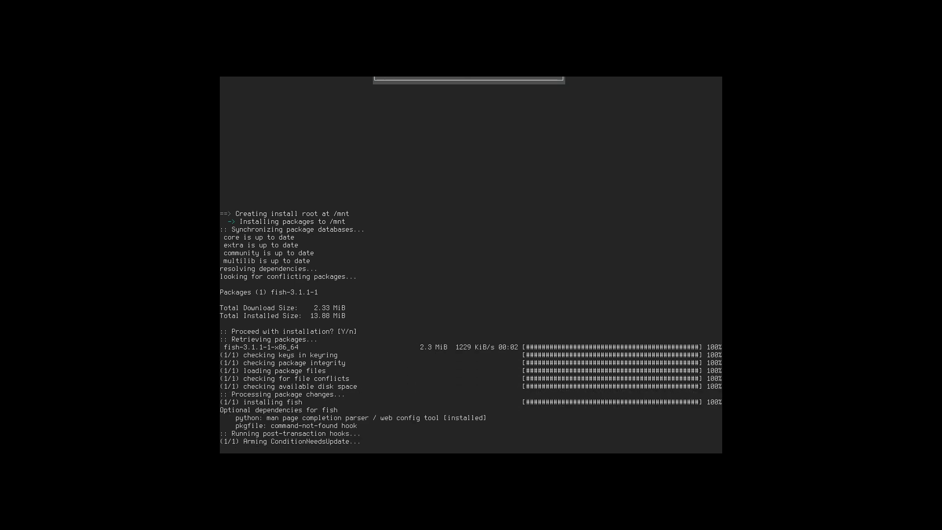
text(test)
key(Return)
text(test)
key(Return)
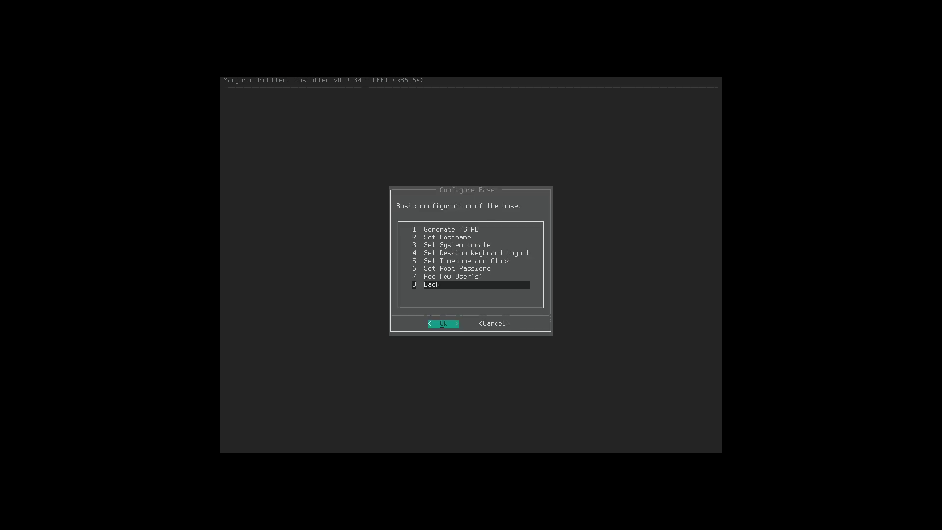
Browse System Tweaks, including hibernation and the Performance settings, without changing anything.
key(Return)
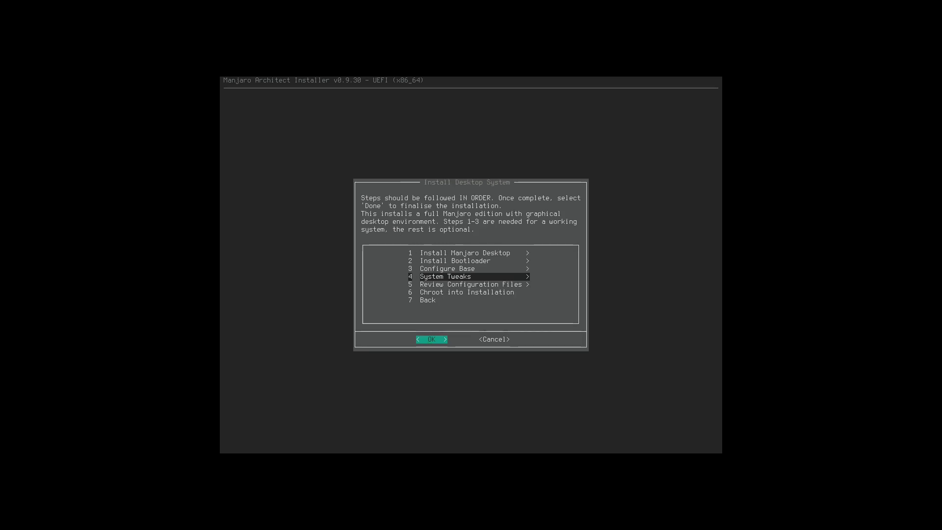
key(Return)
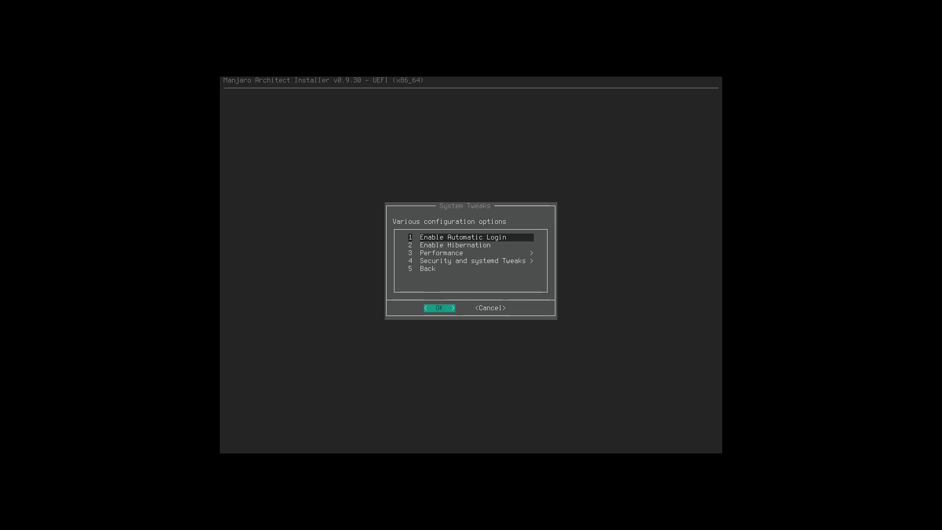
key(Down)
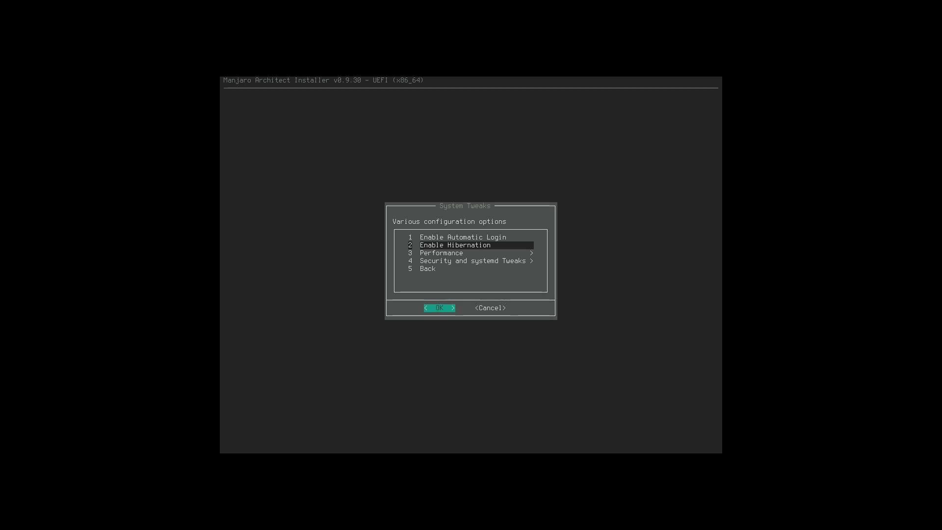
key(Down)
key(Up)
key(Down)
key(Return)
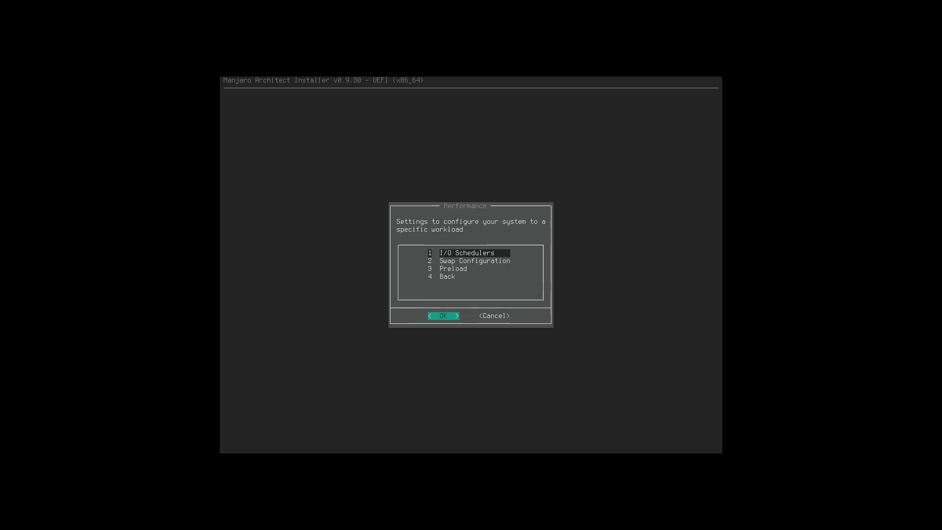
key(Down)
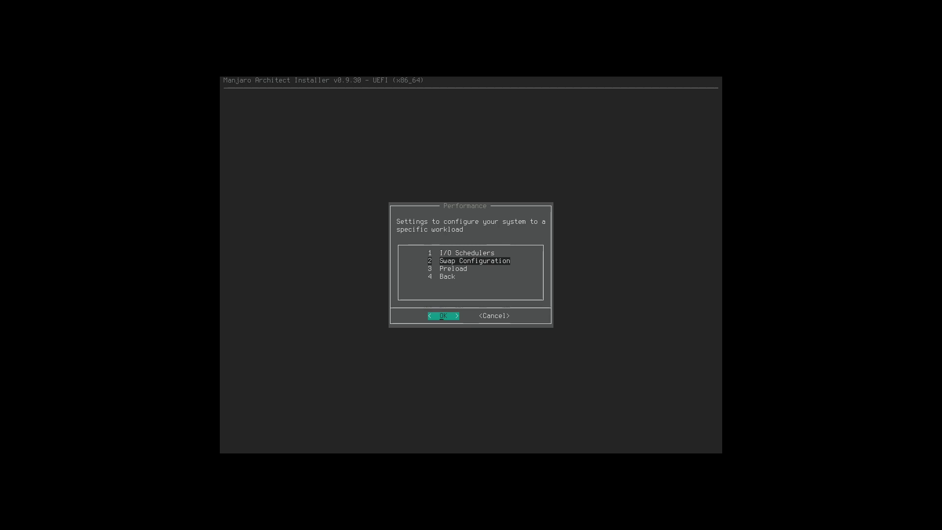
key(Up)
key(Down)
key(Down)
key(Down)
key(Return)
Look through the Security and systemd Tweaks, then back out to Install Desktop System.
key(Down)
key(Down)
key(Down)
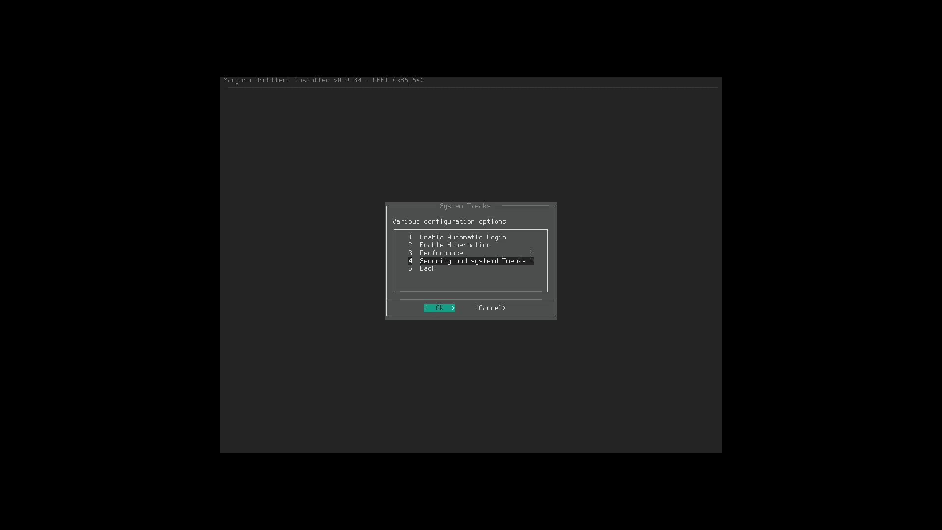
key(Return)
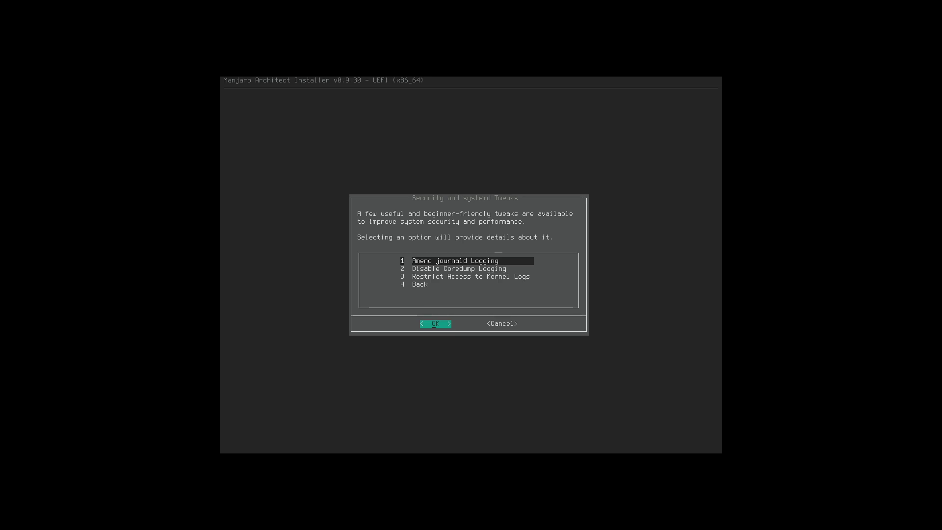
key(Down)
key(Down)
key(Down)
key(Return)
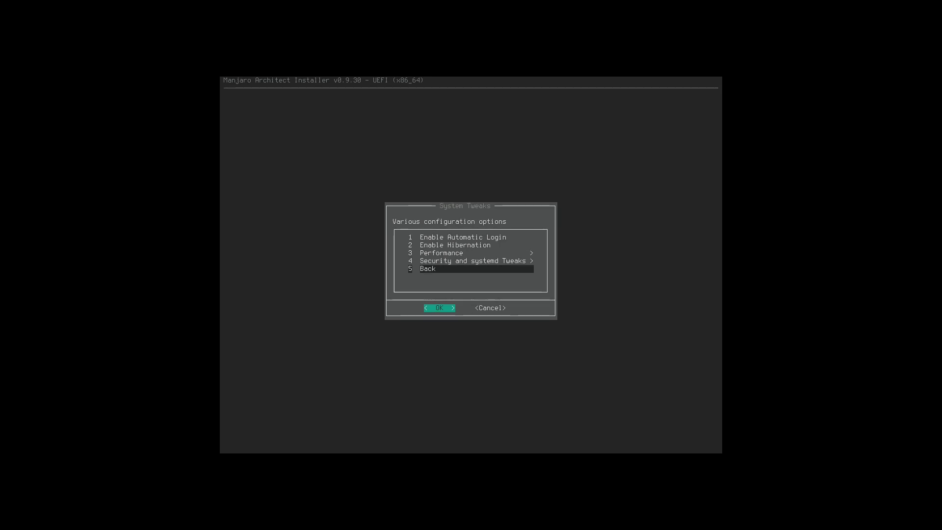
key(Down)
key(Return)
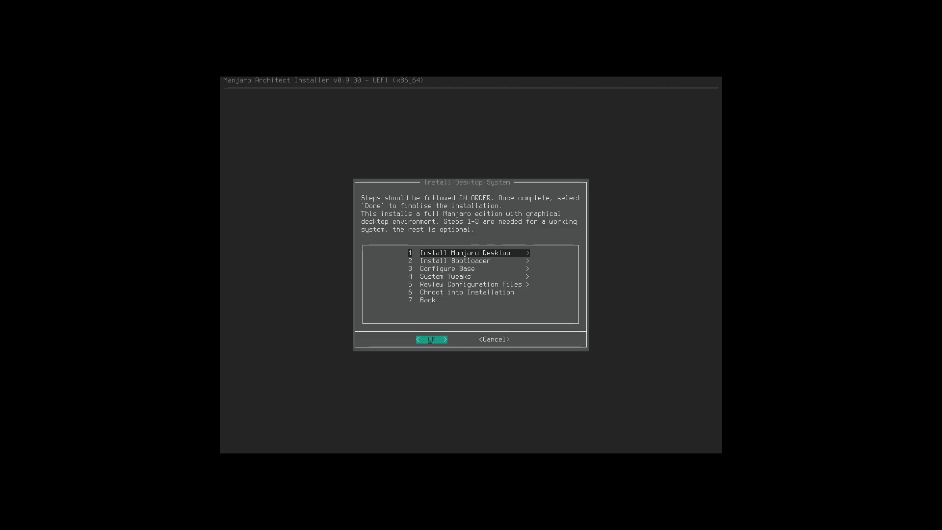
key(Down)
key(Down)
key(Down)
key(Down)
key(Down)
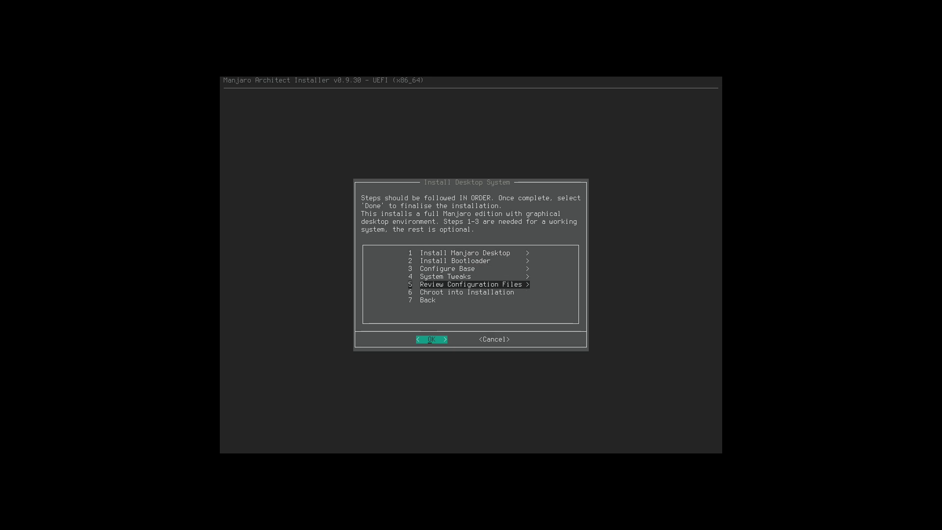
Chroot into the installed system and check it with dir, ls and whoami.
key(Return)
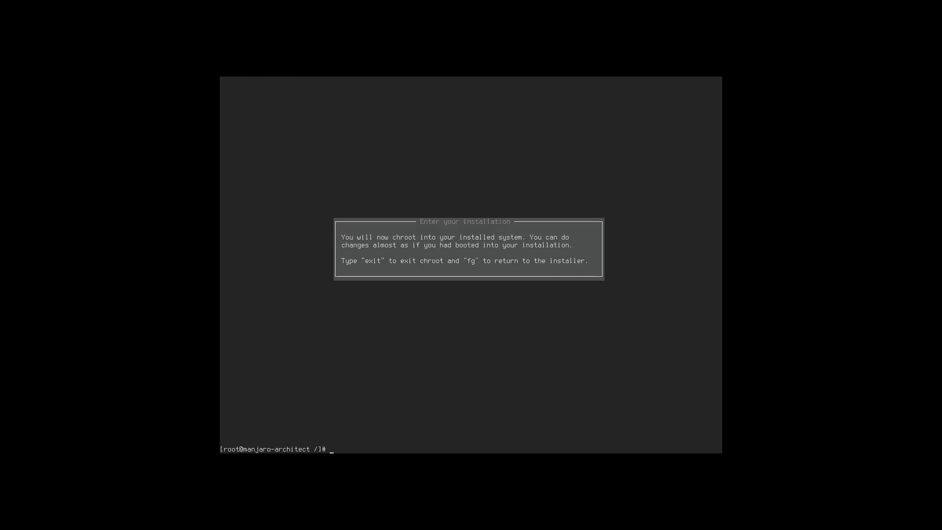
text(dir)
key(Return)
text(l)
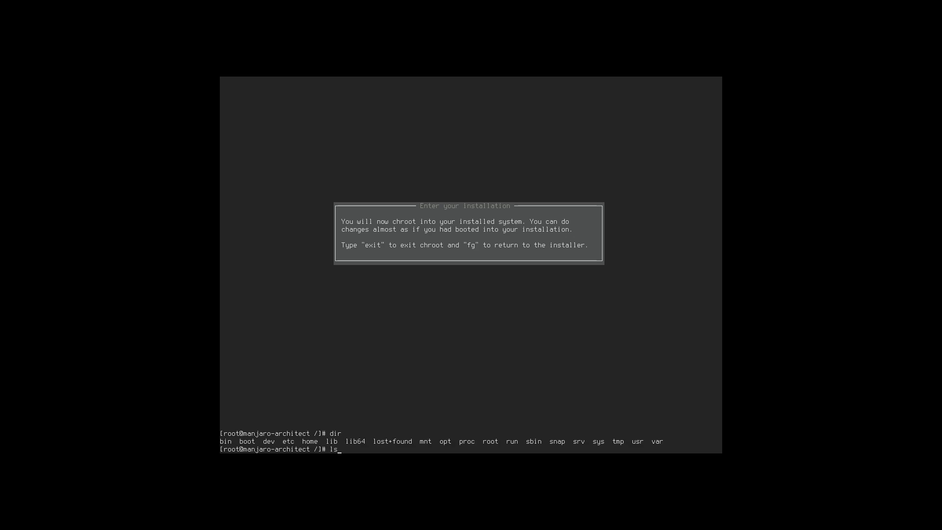
text(s)
key(Return)
text(whoami)
key(Return)
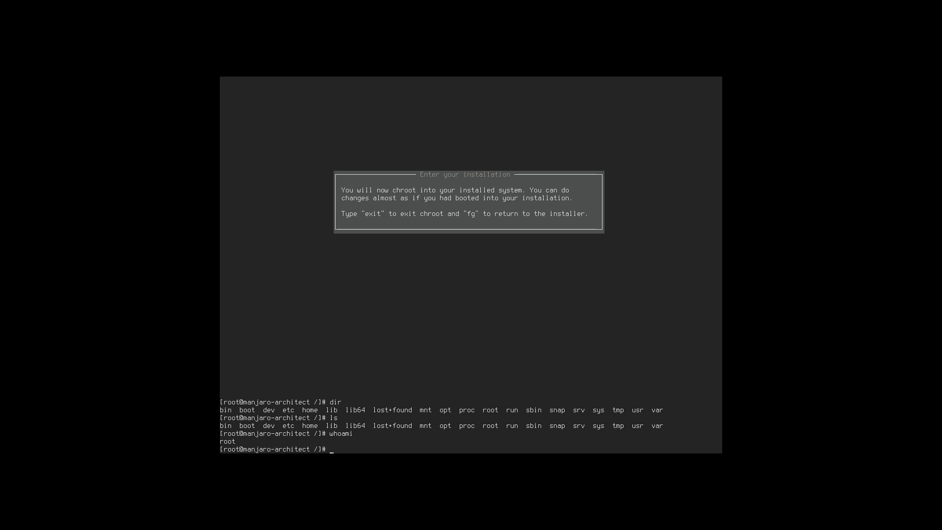
Switch to the first user account with su, then exit back to root.
text(su bigpod)
key(Return)
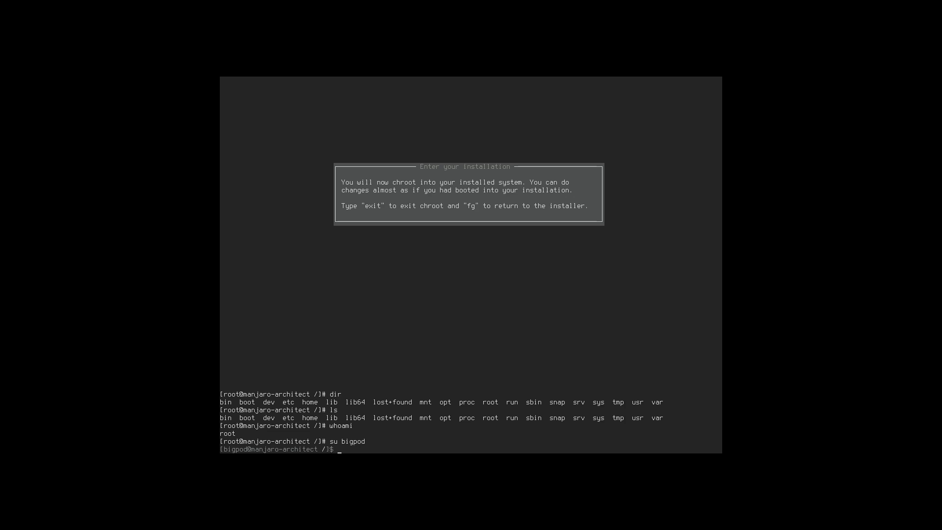
text(exit)
key(Return)
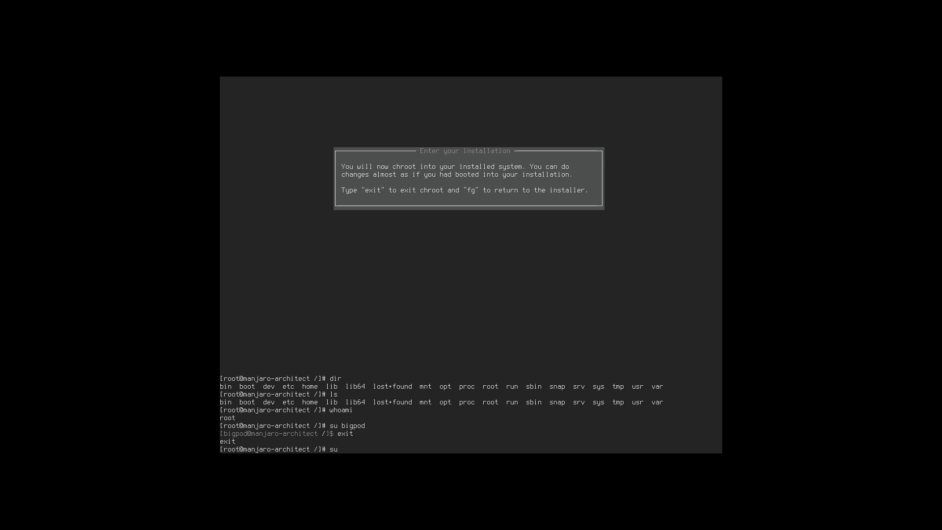
Switch to user 'test', verify with whoami, then exit the chroot and resume the installer.
text(su test)
key(Return)
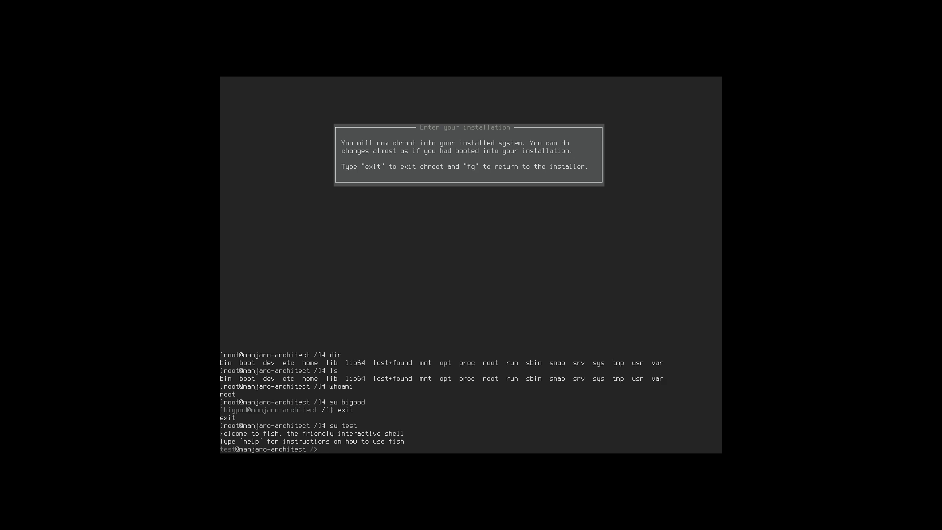
text(he)
key(BackSpace)
text(whoami)
key(Return)
text(exit)
key(Return)
text(e)
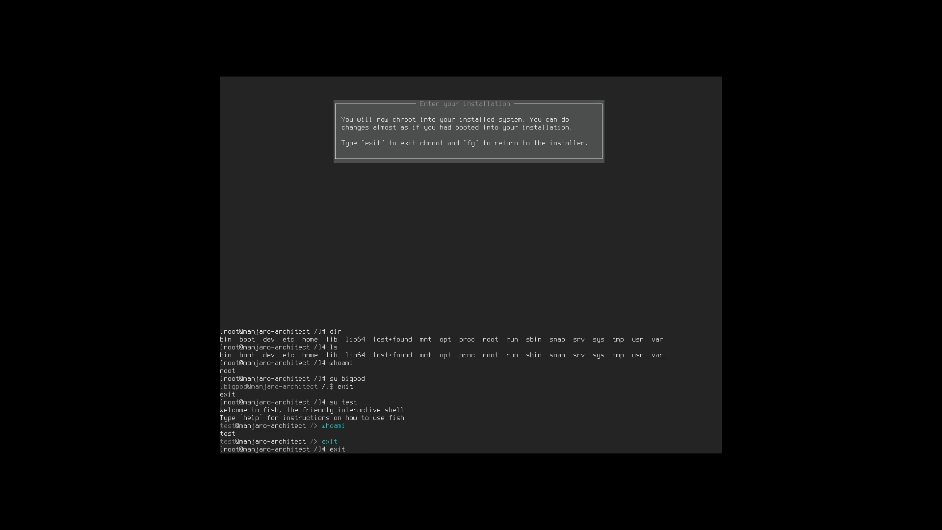
key(Return)
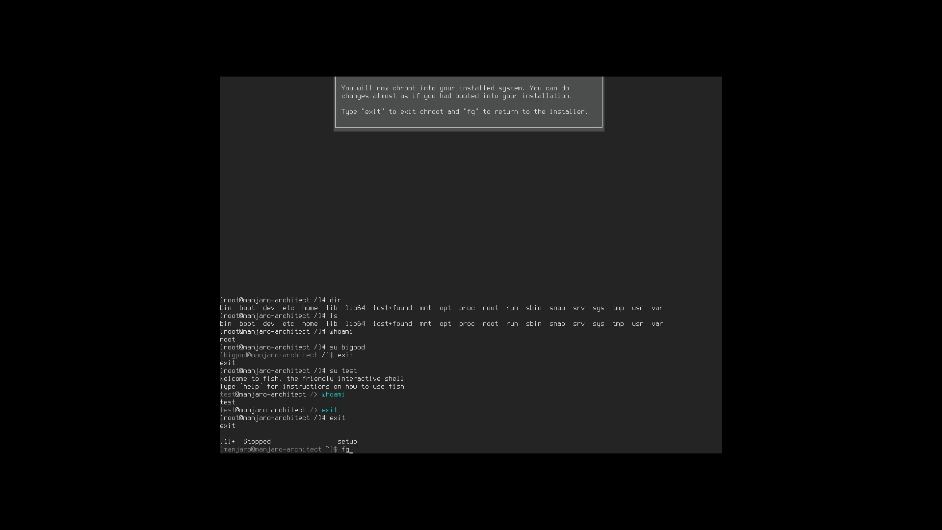
key(Return)
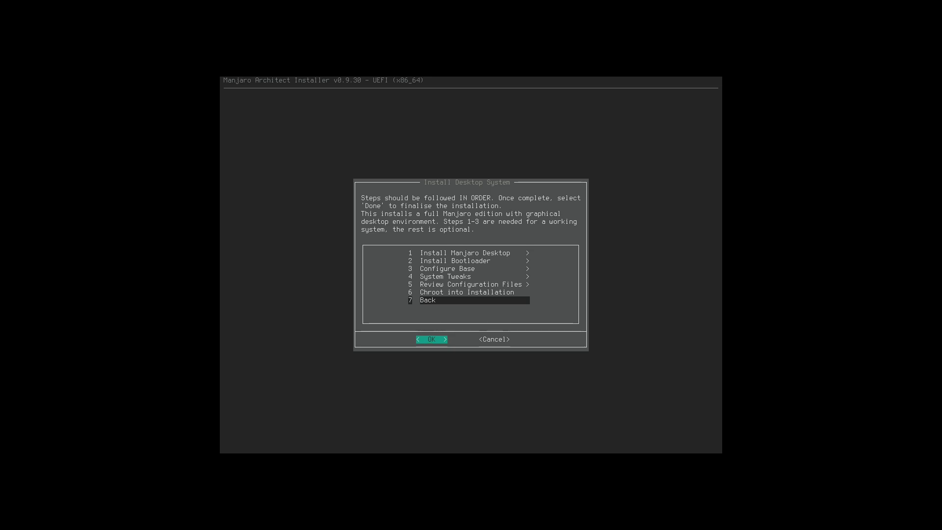
Exit via Done, save the installation log to the new system, and run reboot.
key(Return)
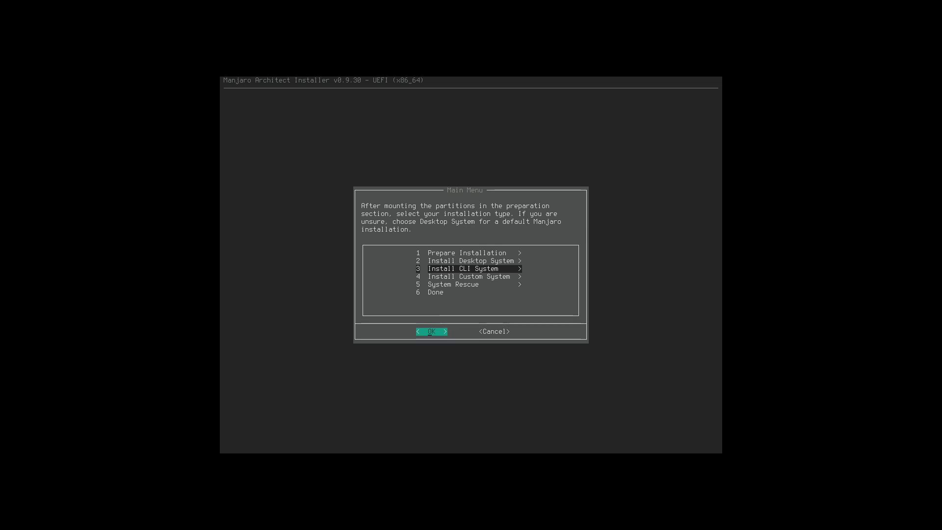
key(Down)
key(Down)
key(Down)
key(Return)
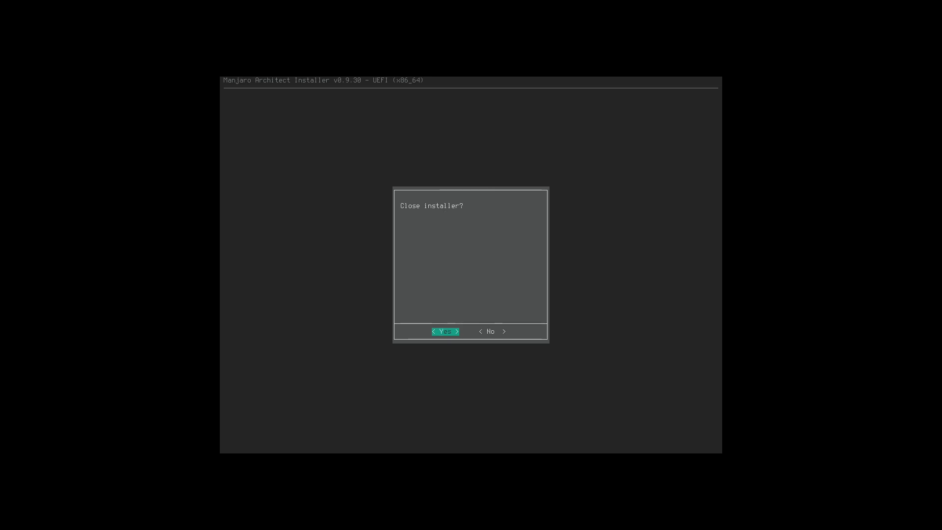
key(Return)
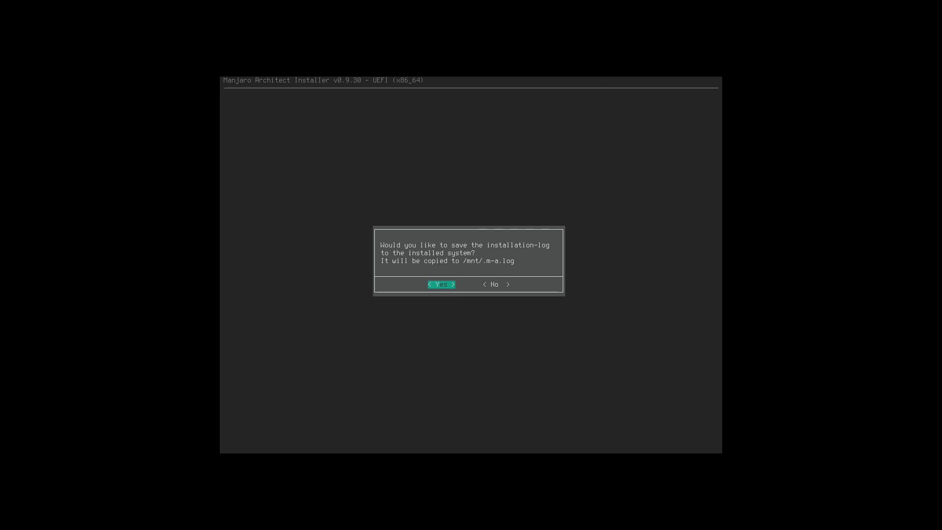
key(Return)
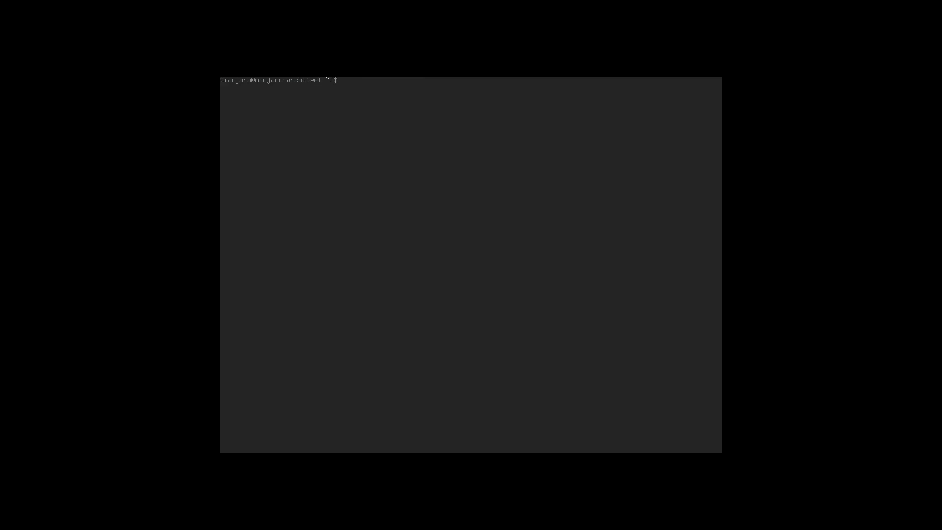
text(reboot)
key(Return)
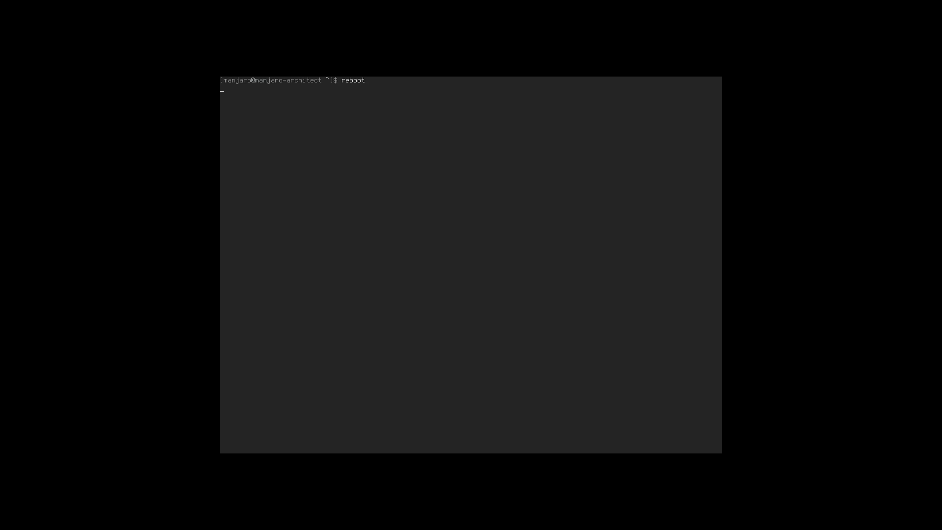